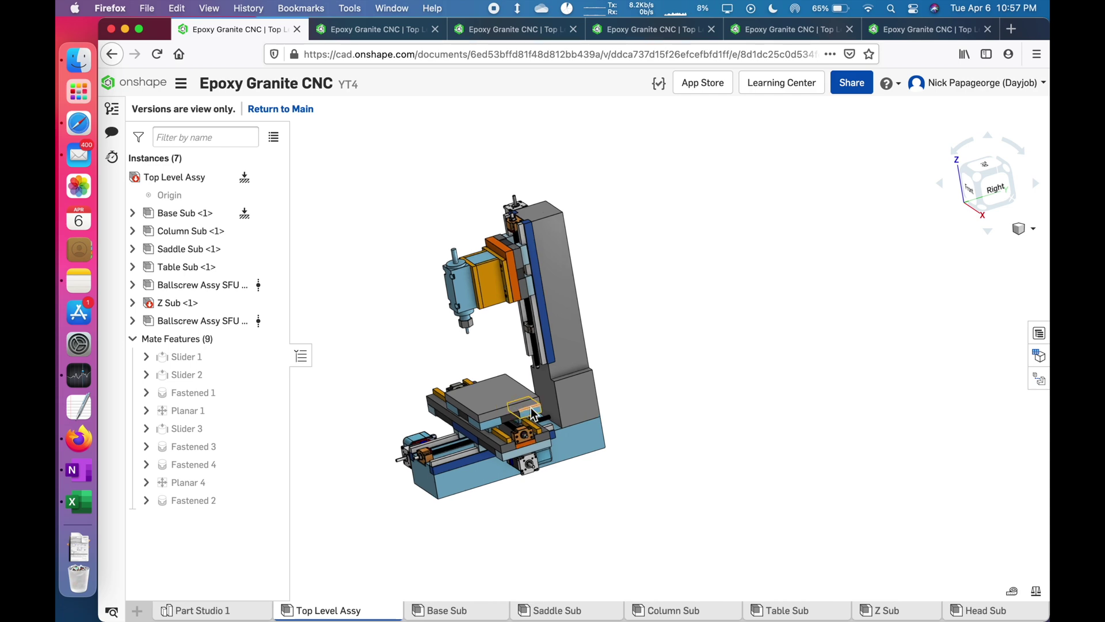
Step: Examine the YT4 version of the mill assembly, focusing on the column's joint with the base and the Z-axis rails and ballscrew
scroll(547, 408, "down", 5)
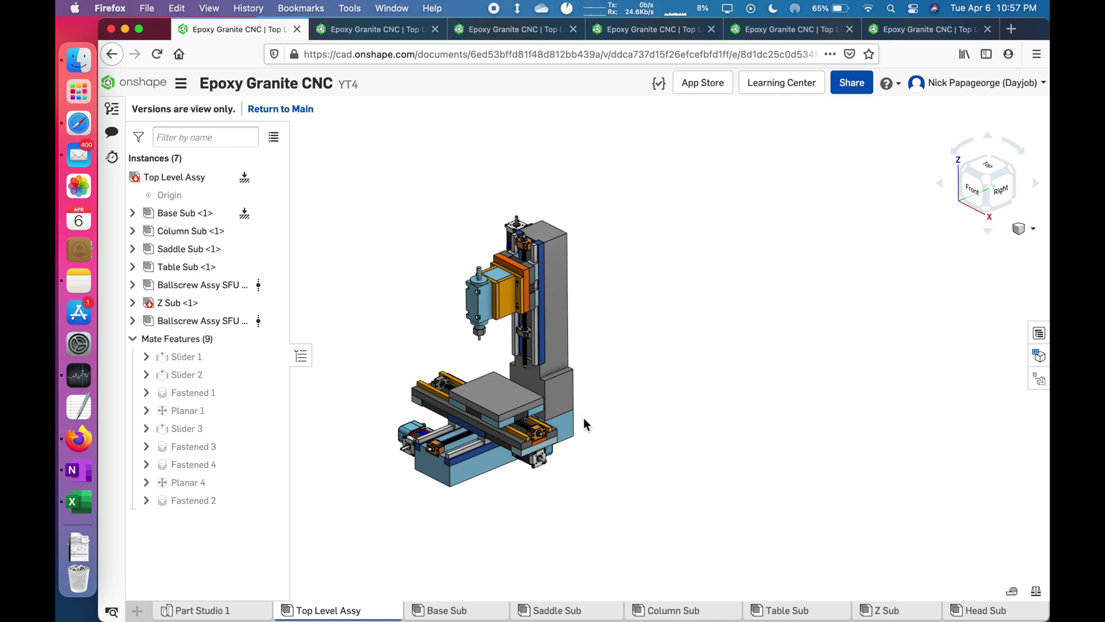
scroll(584, 418, "up", 5)
right_click_drag(585, 418, 539, 402)
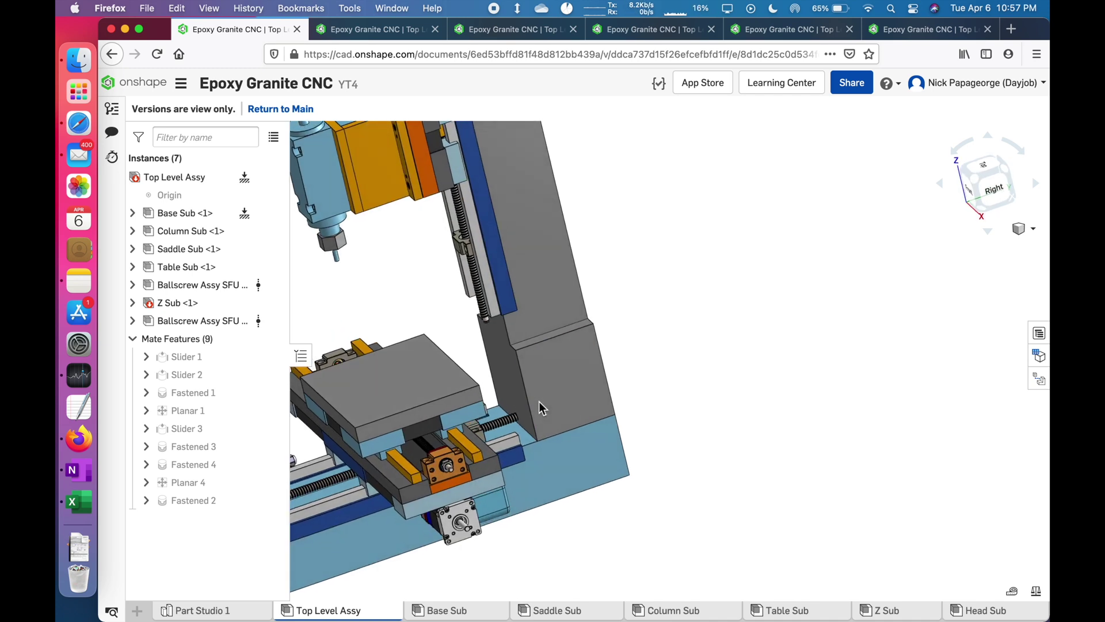
left_click(568, 365)
left_click(568, 453)
left_click(696, 443)
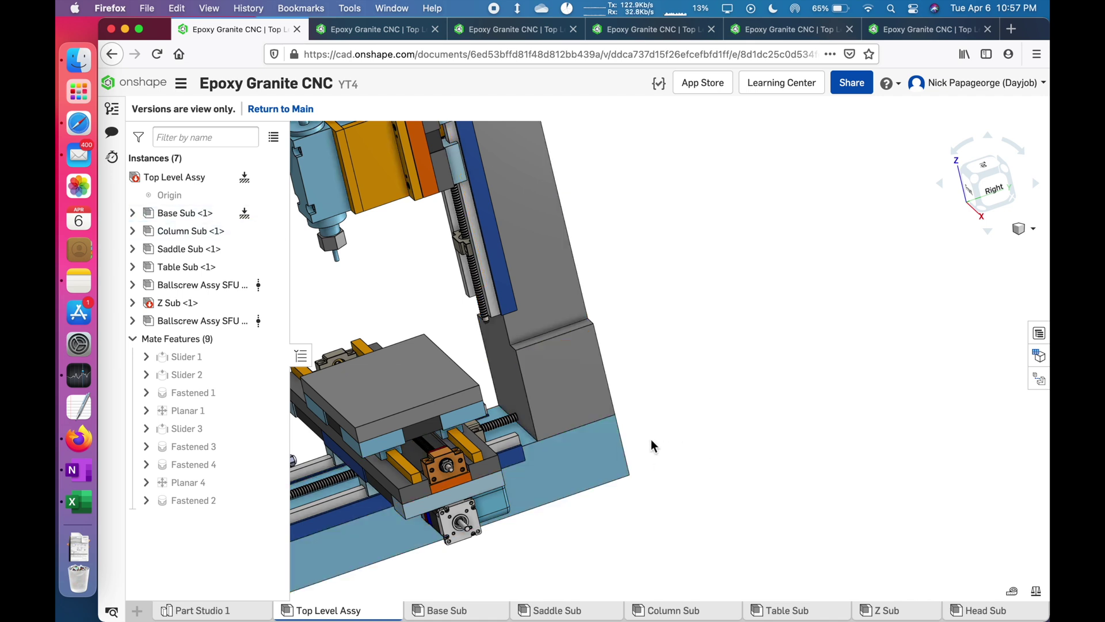
right_click_drag(651, 441, 657, 504)
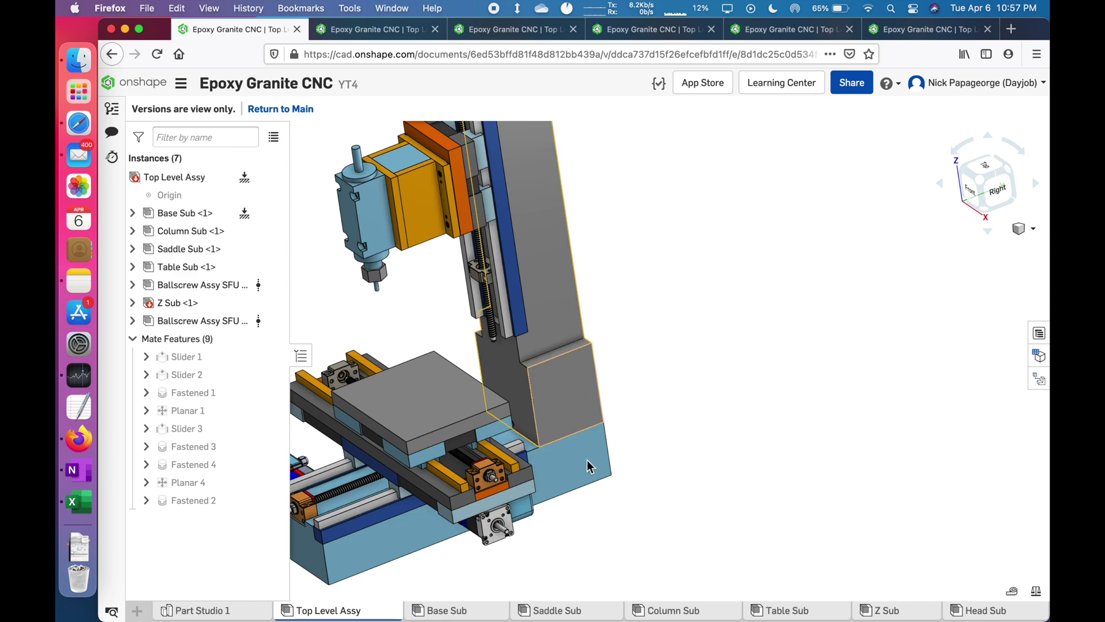
scroll(587, 463, "down", 3)
scroll(540, 345, "up", 2)
right_click_drag(539, 345, 541, 341)
scroll(541, 341, "up", 5)
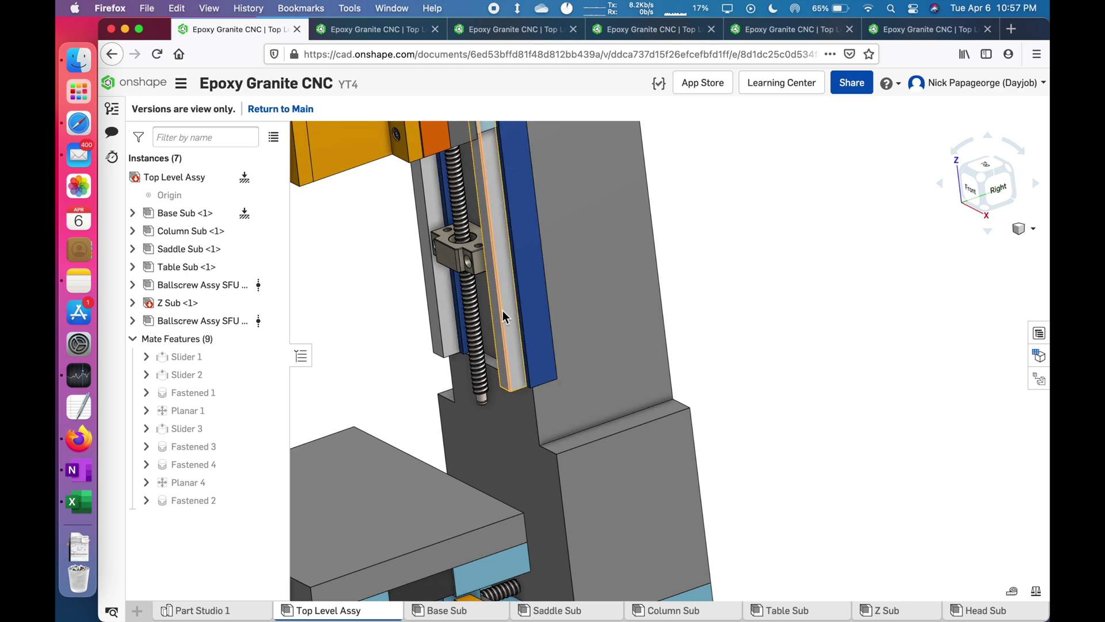
scroll(506, 339, "down", 5)
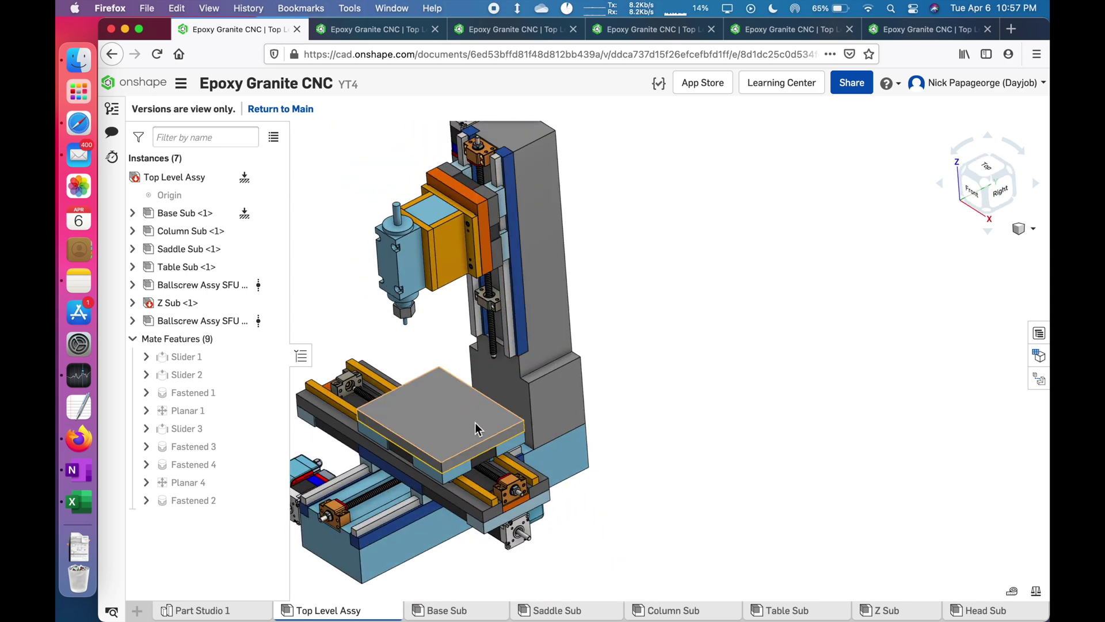
Step: Switch to the Main workspace of the assembly and look at the bolted foot of the column
key("ctrl+Tab")
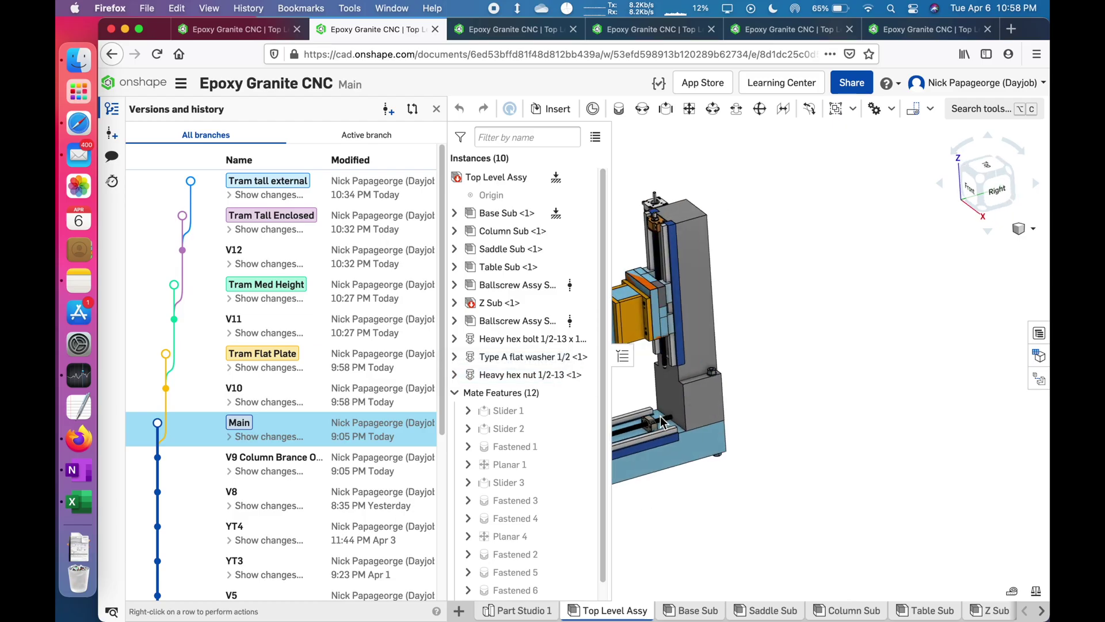
scroll(691, 429, "up", 5)
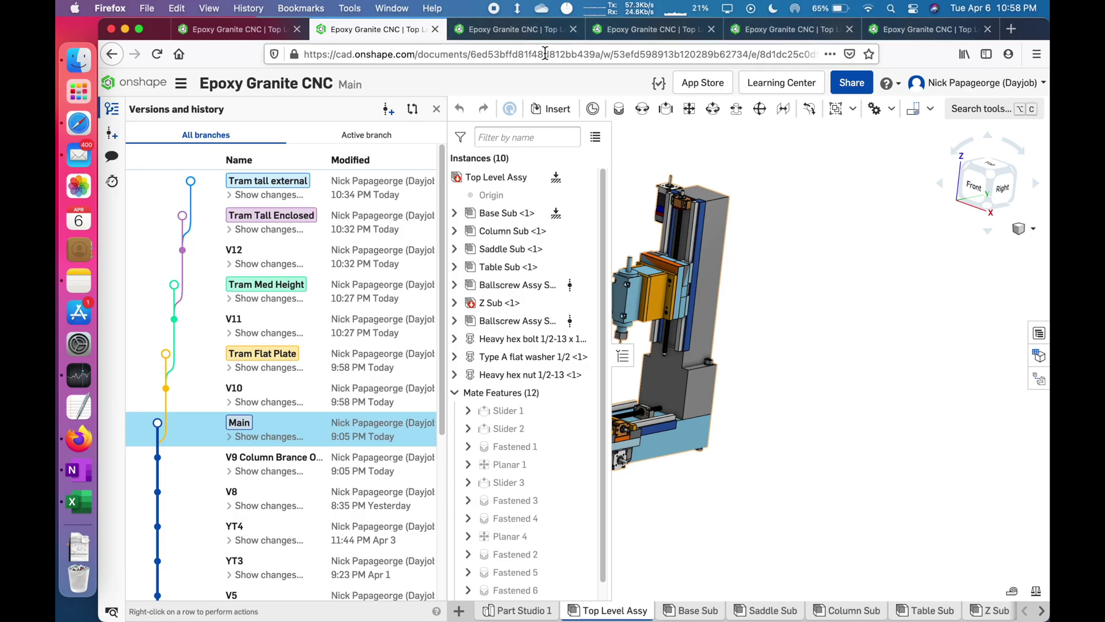
Step: Switch to the Tram Flat Plate branch and examine the flat plate and hex bolt joining the column to the base
left_click(520, 29)
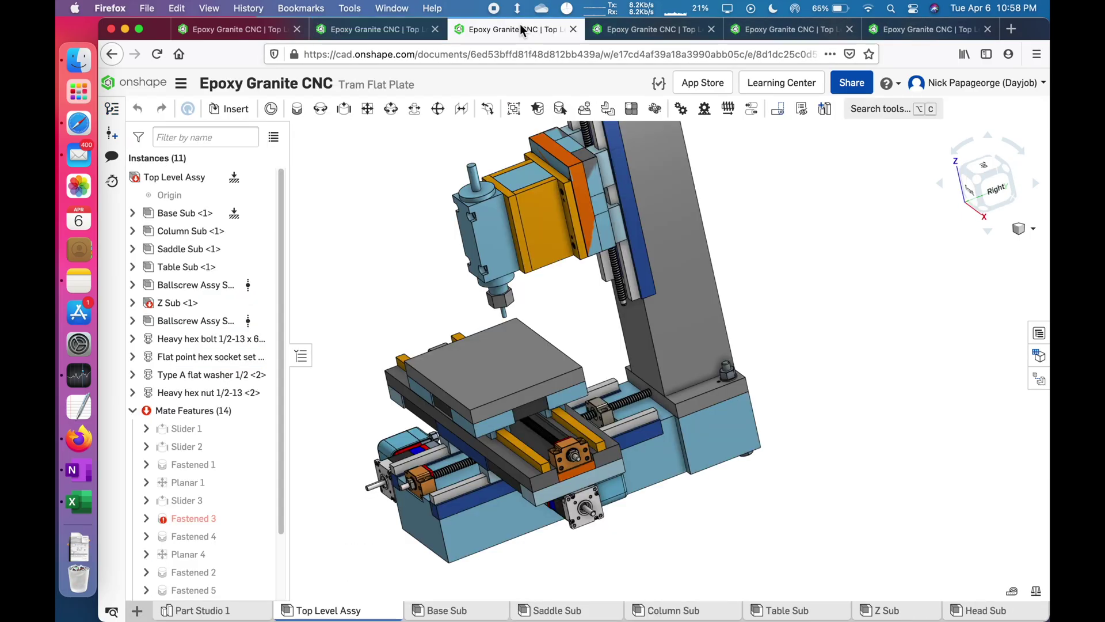
left_click(353, 87)
right_click_drag(628, 328, 671, 359)
scroll(671, 360, "up", 5)
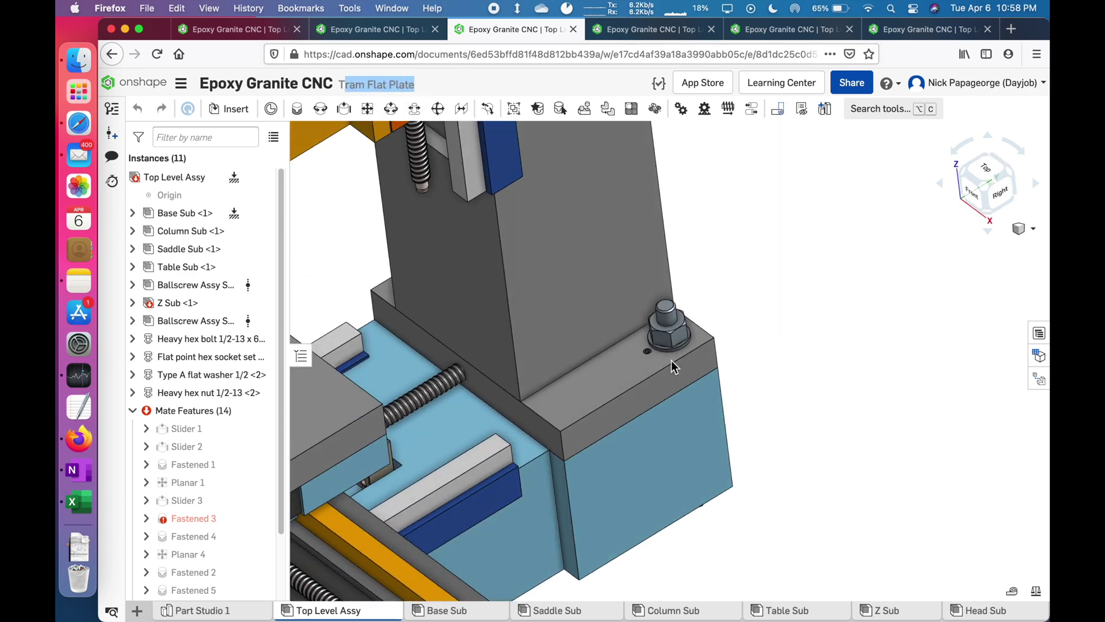
scroll(578, 355, "down", 6)
scroll(577, 355, "up", 3)
right_click_drag(578, 355, 533, 337)
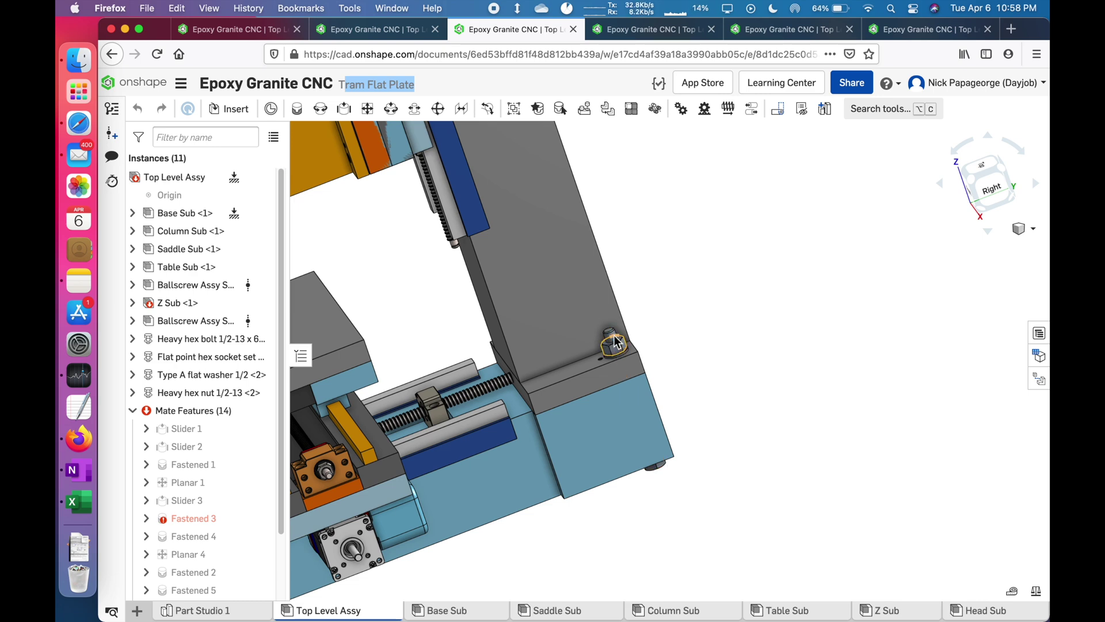
scroll(640, 436, "down", 2)
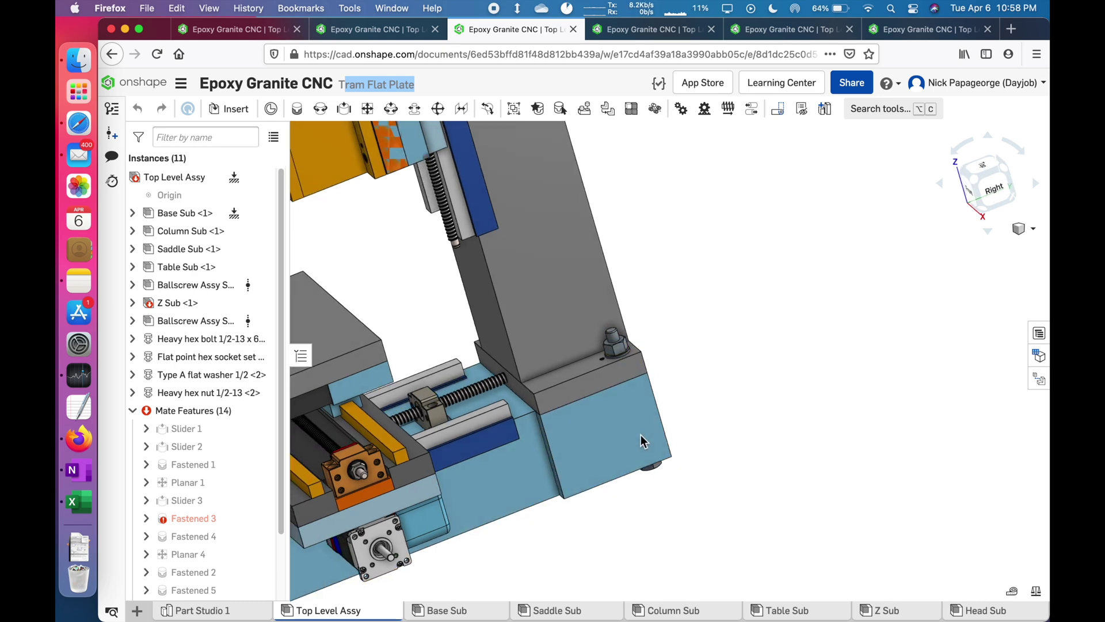
Step: Inspect the rear edge face of the flat plate and how the column and plate sit on the base
scroll(639, 436, "up", 5)
right_click_drag(640, 436, 581, 382)
left_click(689, 314)
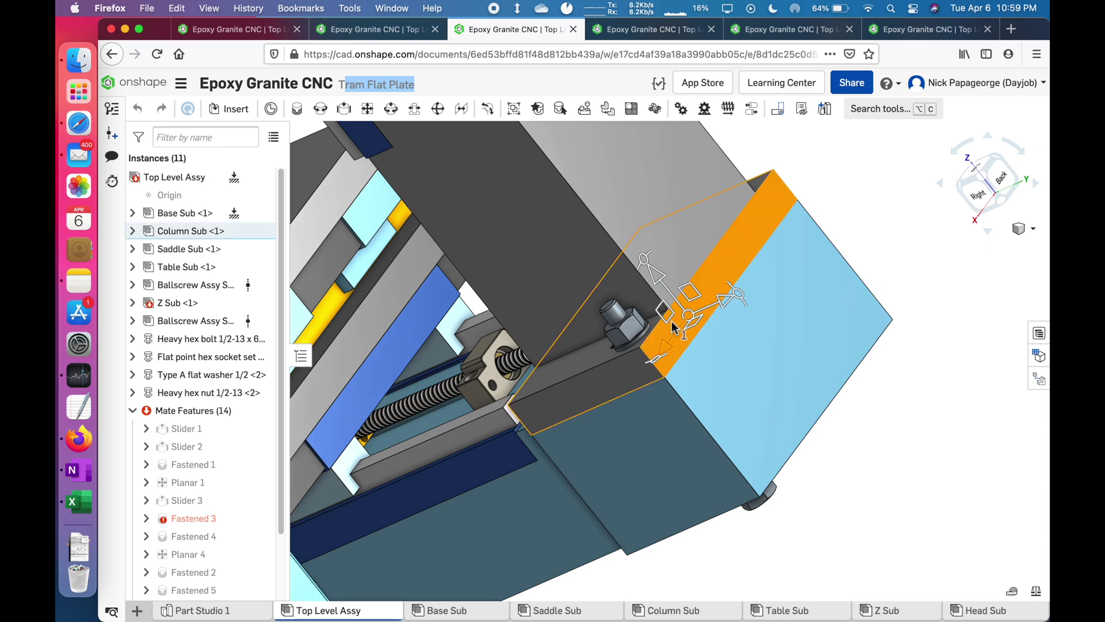
scroll(638, 365, "up", 2)
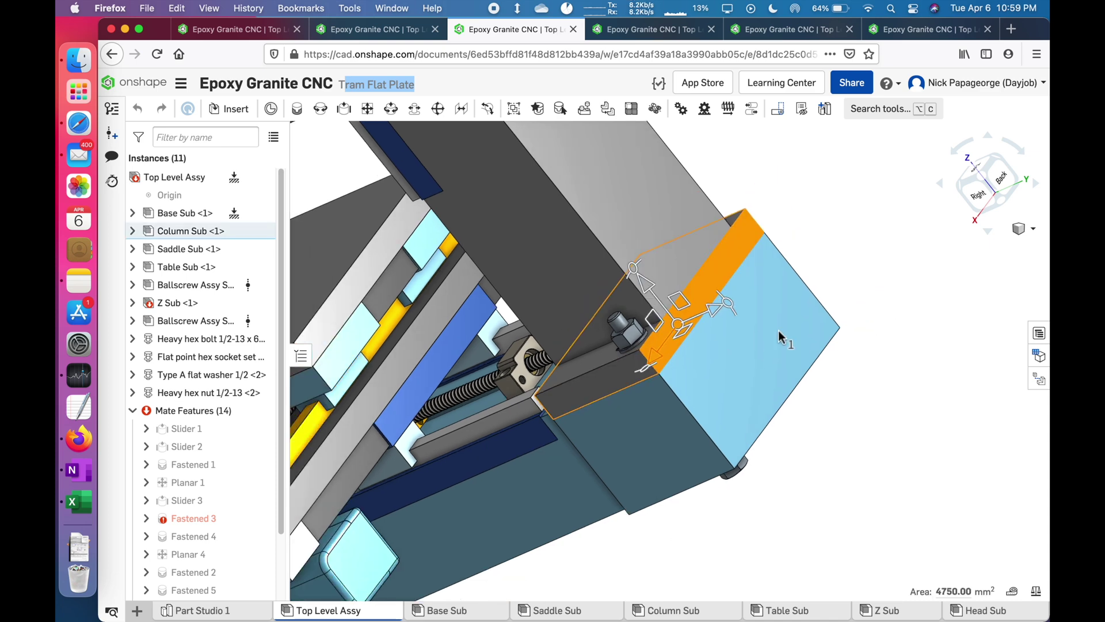
left_click(859, 432)
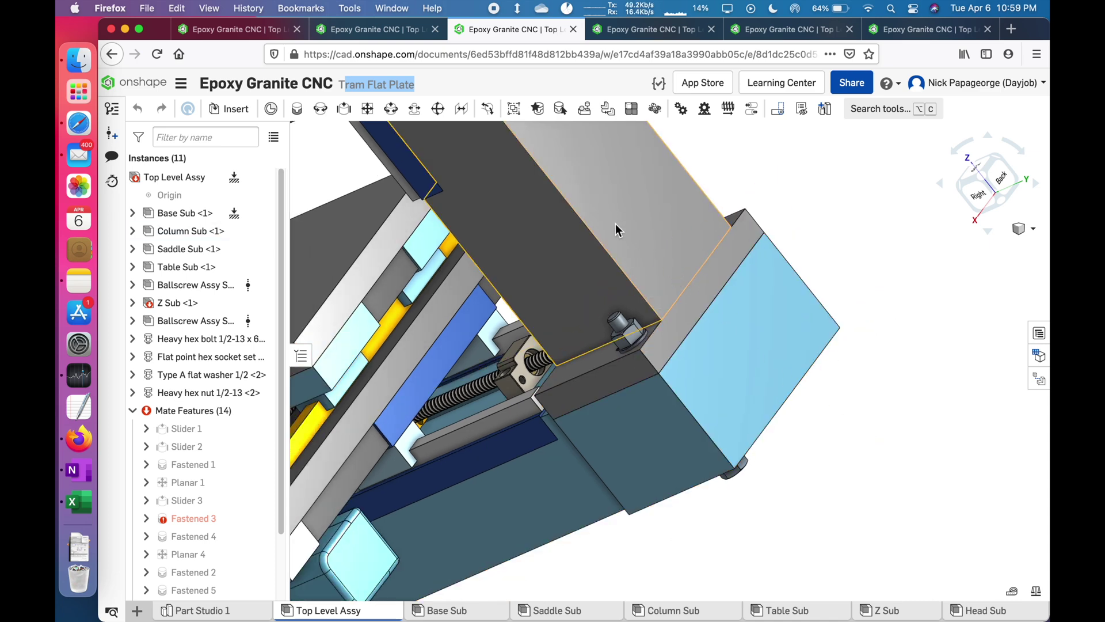
mouse_move(612, 217)
right_mouse_down()
mouse_move(668, 250)
mouse_move(684, 287)
mouse_move(623, 206)
right_mouse_up()
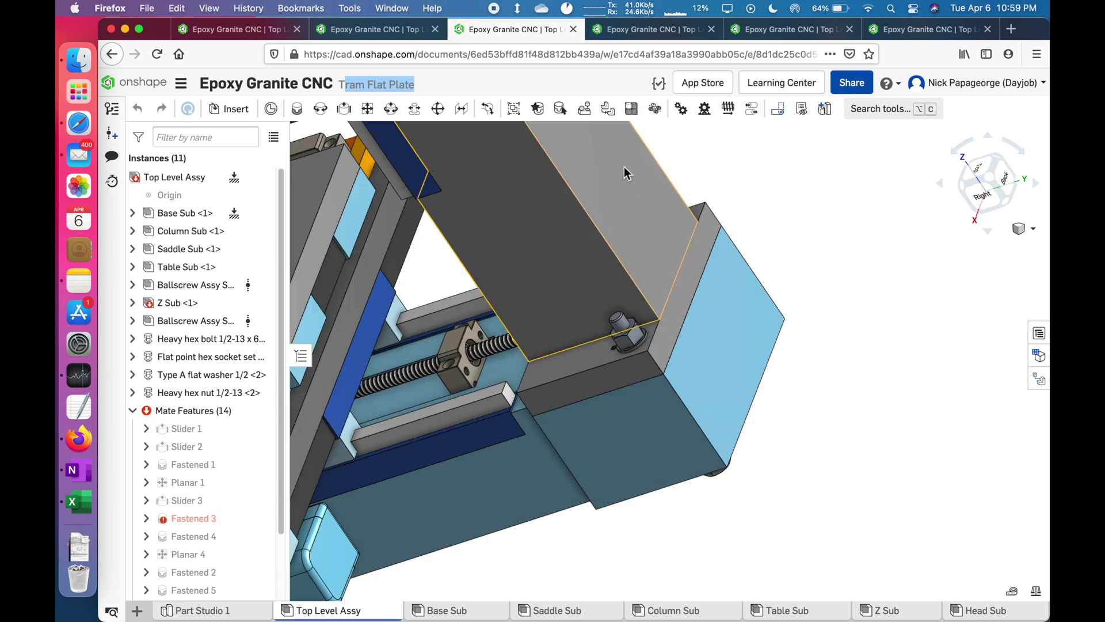
right_click_drag(626, 187, 657, 293)
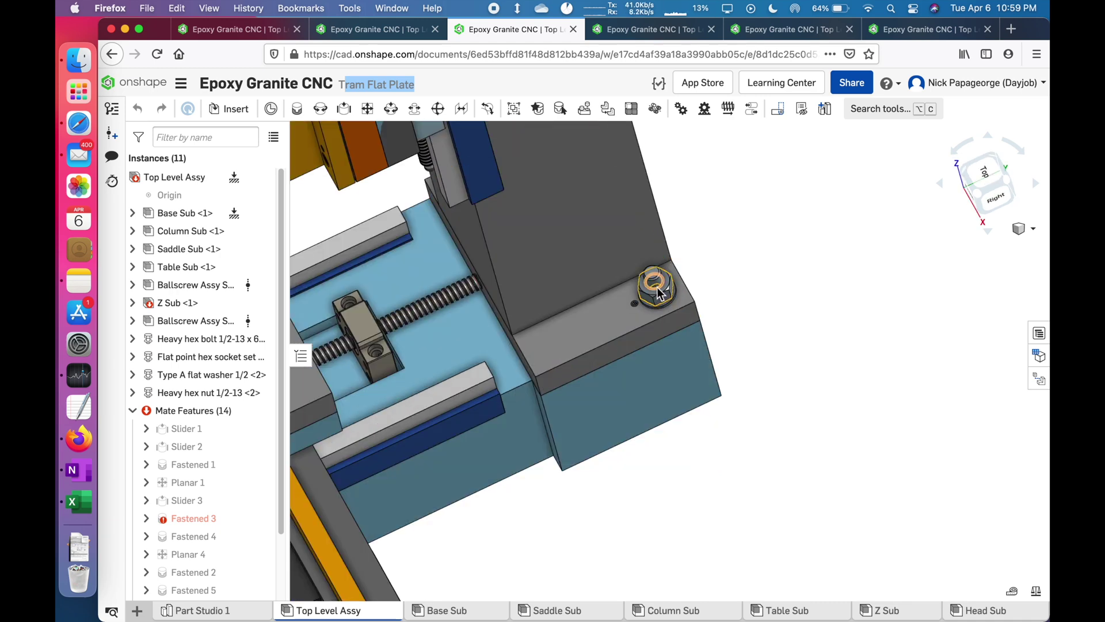
Step: Inspect the hex nut and washer on the flat plate and the set screw beside them
right_click_drag(553, 330, 692, 251)
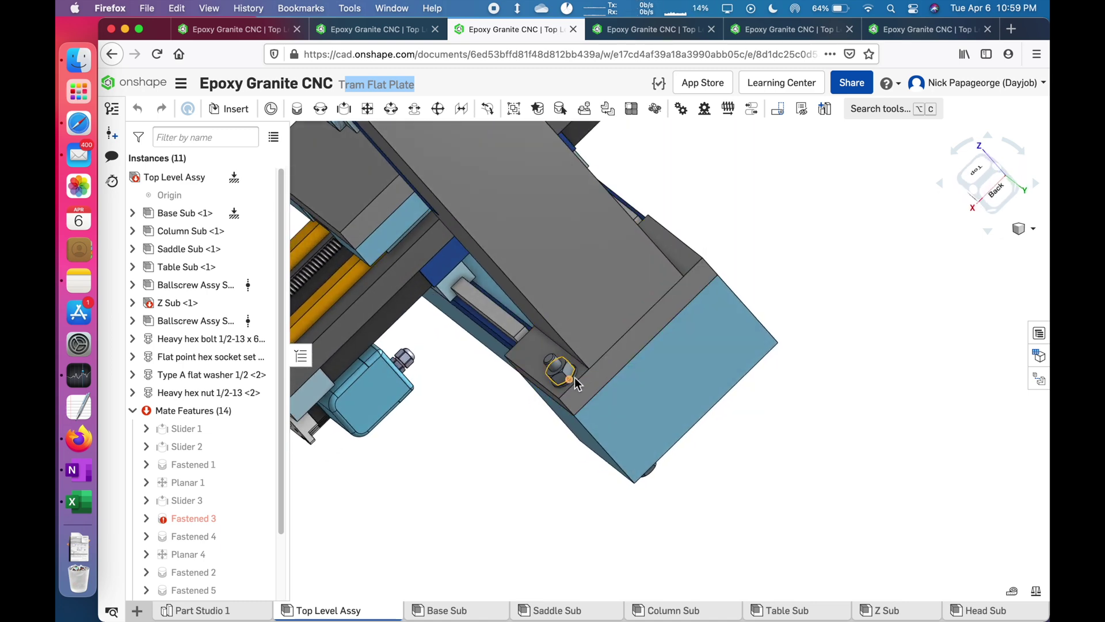
scroll(560, 380, "up", 5)
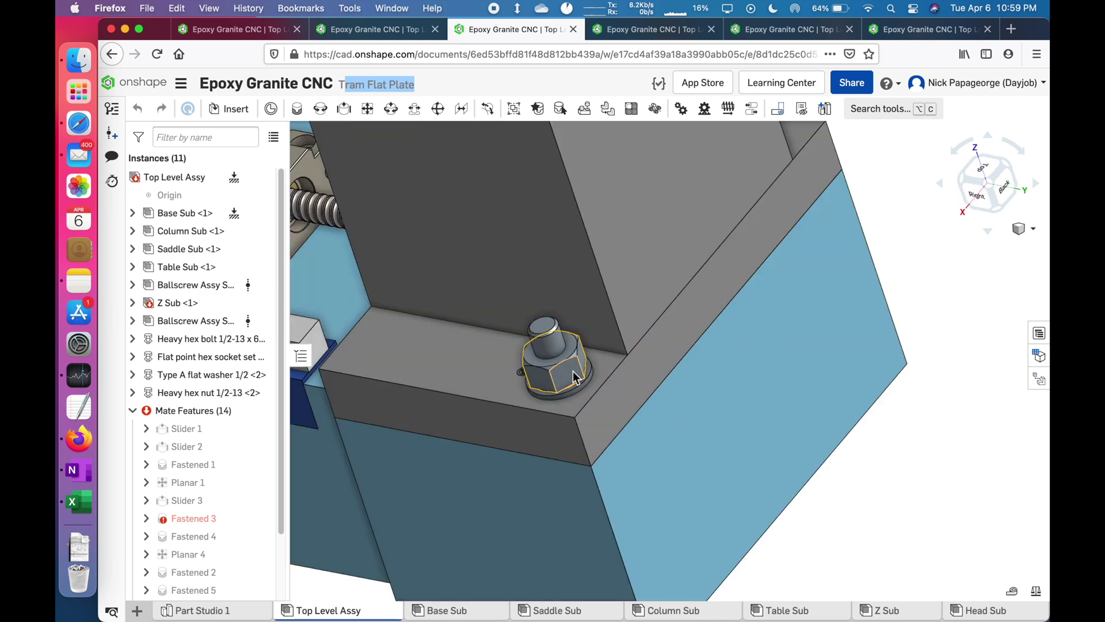
scroll(589, 308, "down", 5)
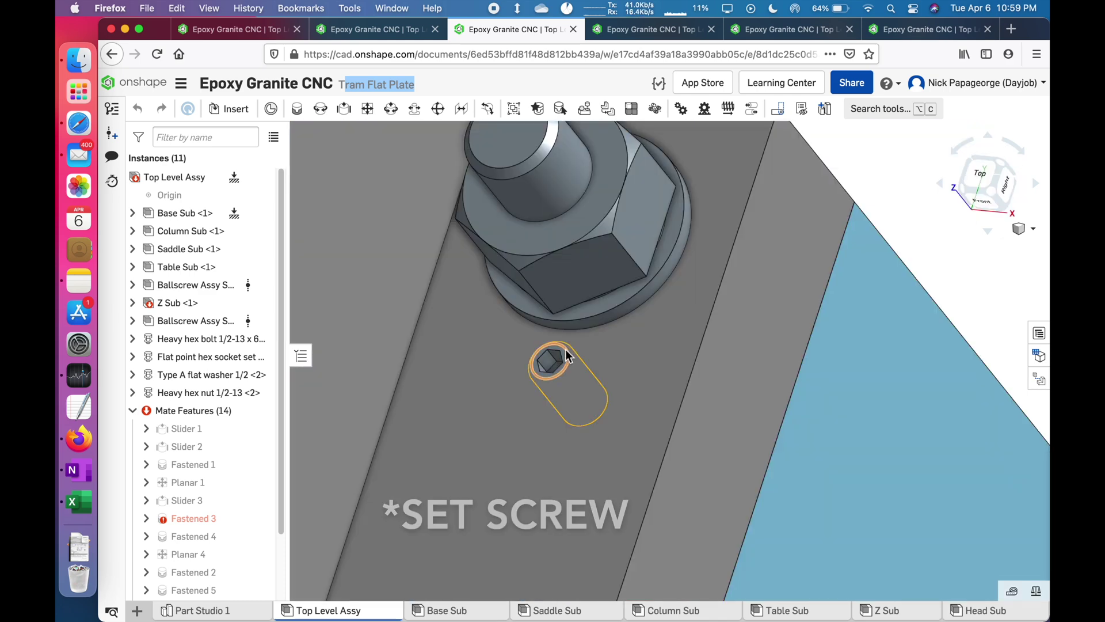
left_click(566, 351)
scroll(565, 352, "down", 5)
left_click(692, 257)
right_click_drag(692, 256, 667, 285)
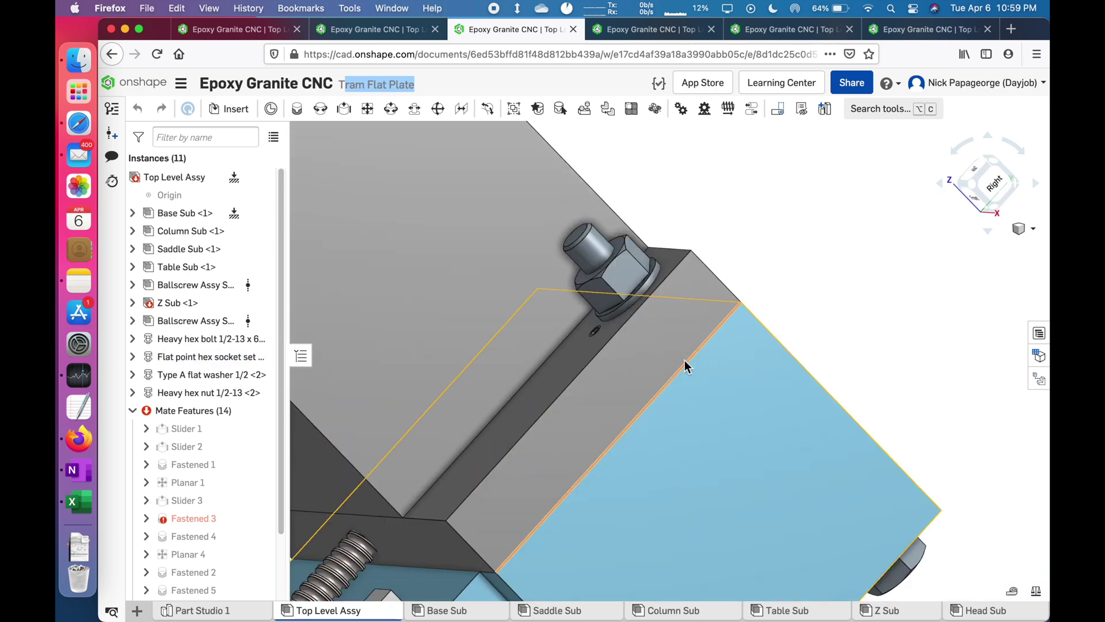
Step: Examine the screws and set screws along the spindle mount's flange in relation to the column's base plate
scroll(652, 410, "down", 10)
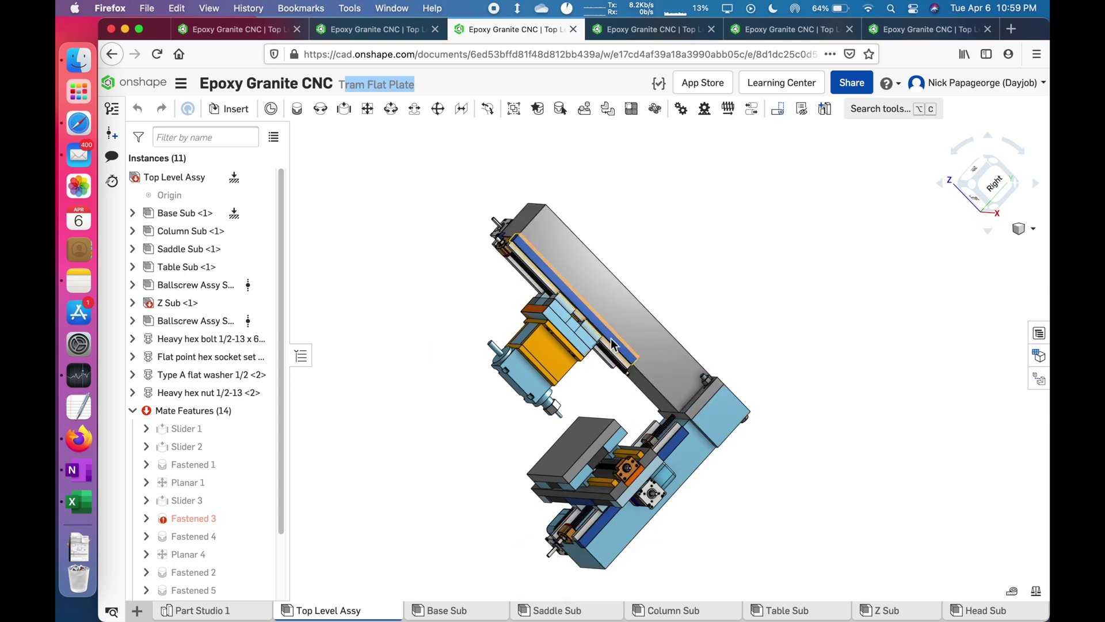
scroll(613, 345, "up", 10)
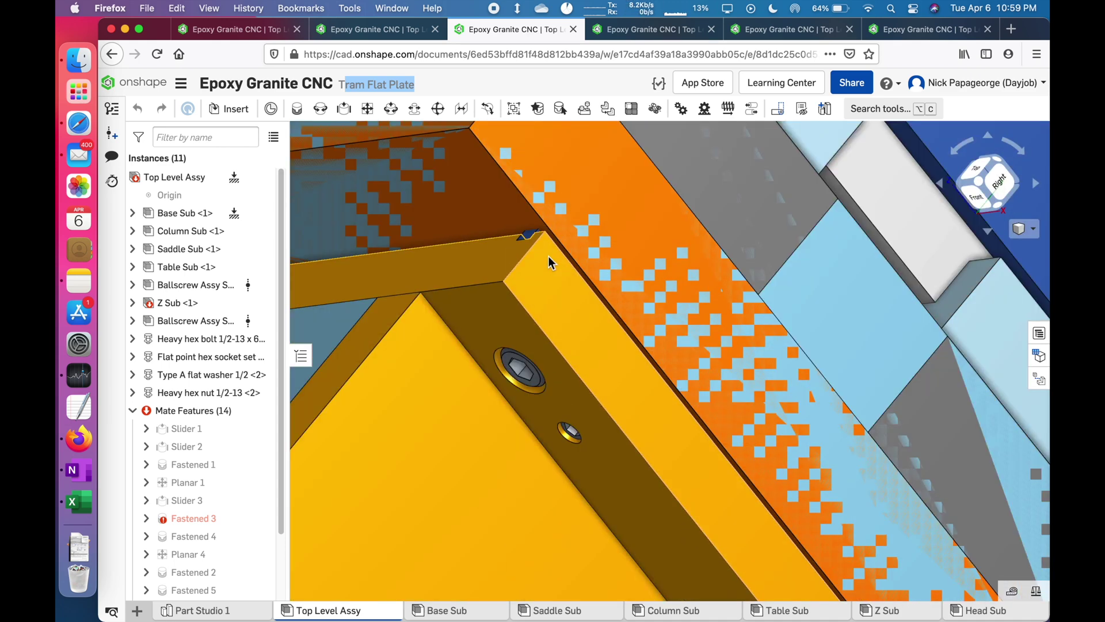
scroll(548, 262, "down", 5)
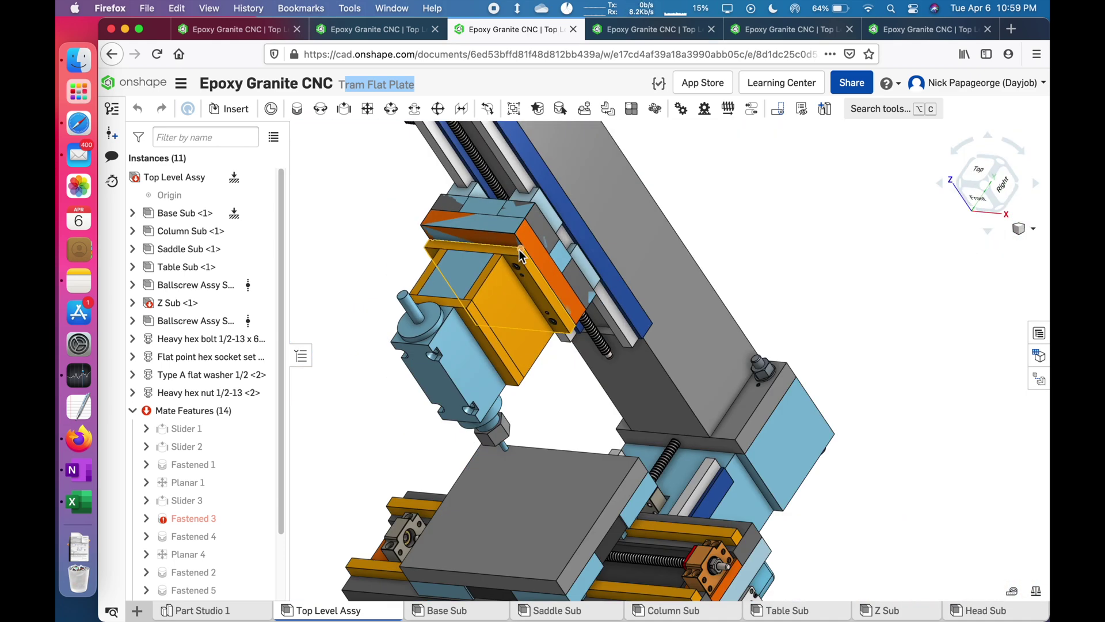
scroll(519, 250, "down", 1)
scroll(799, 378, "up", 2)
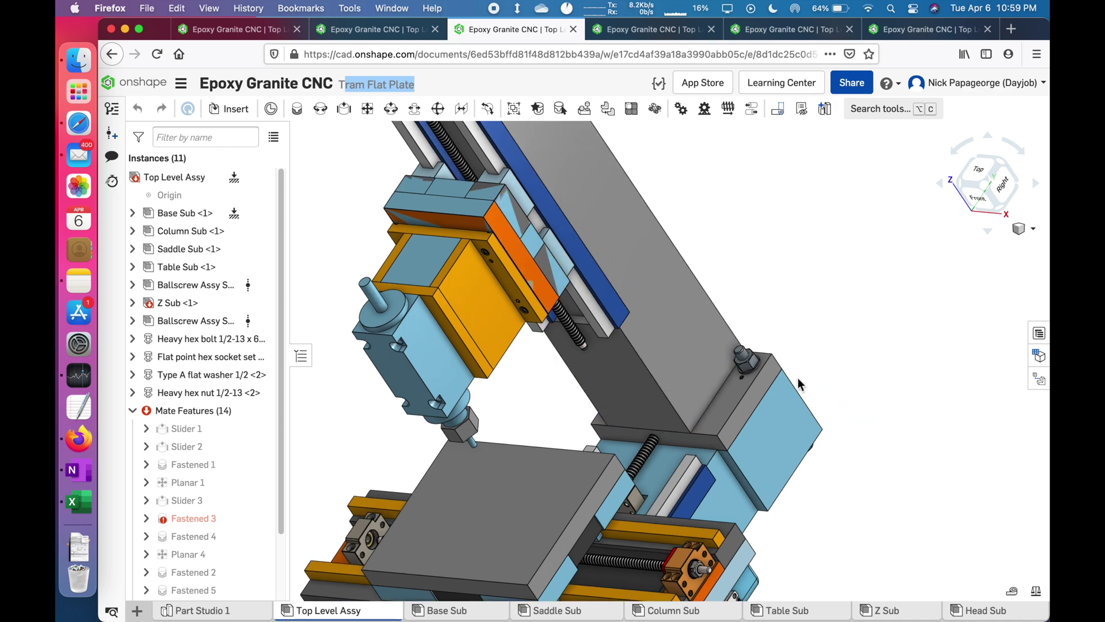
Step: Examine the column-to-base joint from behind, selecting the rear edge face of the flat plate
scroll(596, 313, "up", 3)
right_click_drag(596, 312, 542, 437)
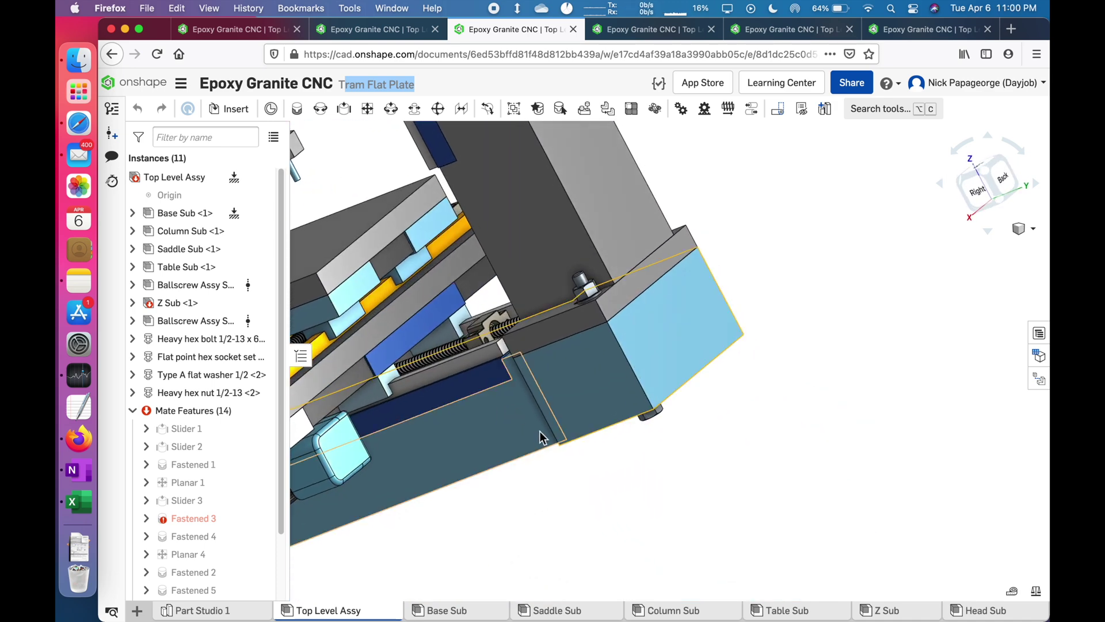
scroll(495, 254, "down", 5)
mouse_move(494, 255)
right_mouse_down()
mouse_move(504, 247)
mouse_move(479, 244)
right_mouse_up()
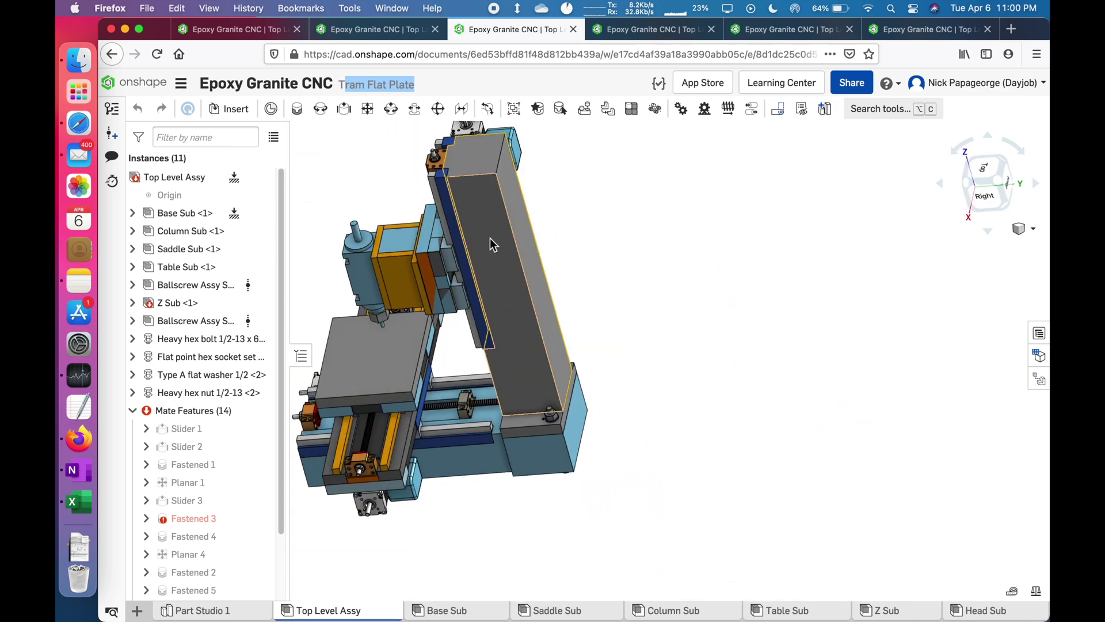
right_click_drag(558, 335, 571, 409)
scroll(570, 410, "up", 3)
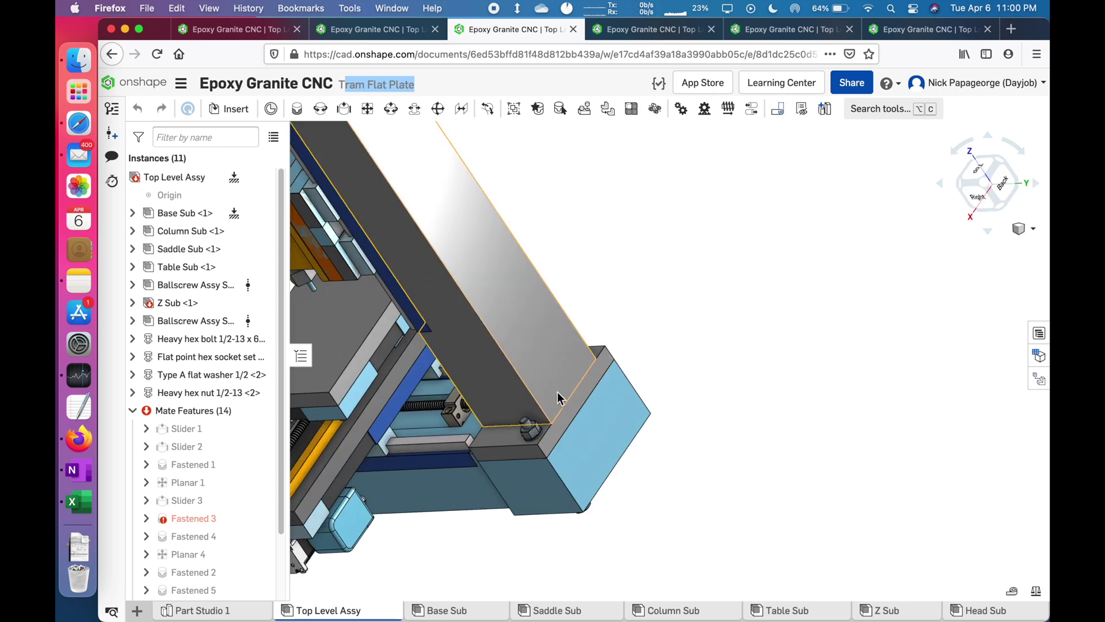
scroll(565, 396, "up", 3)
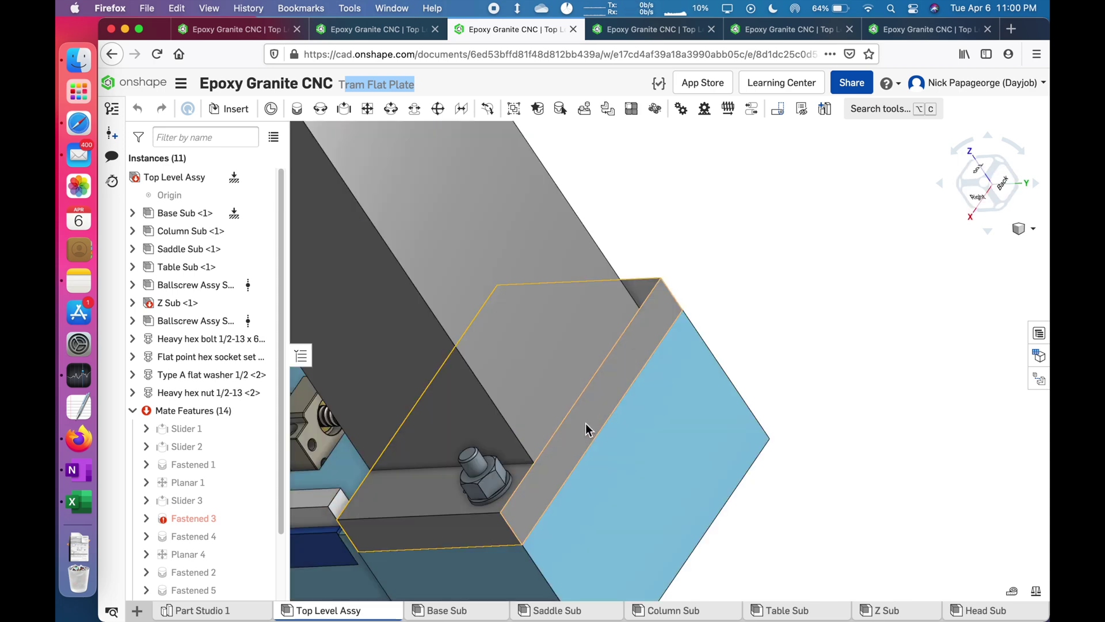
left_click(581, 425)
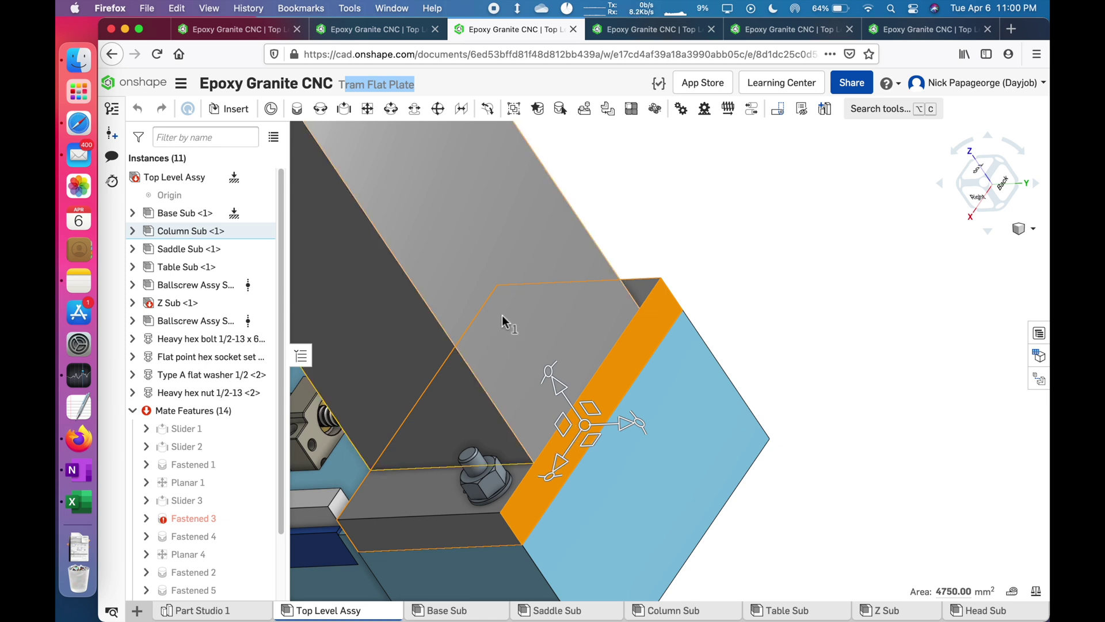
right_click_drag(502, 315, 500, 314)
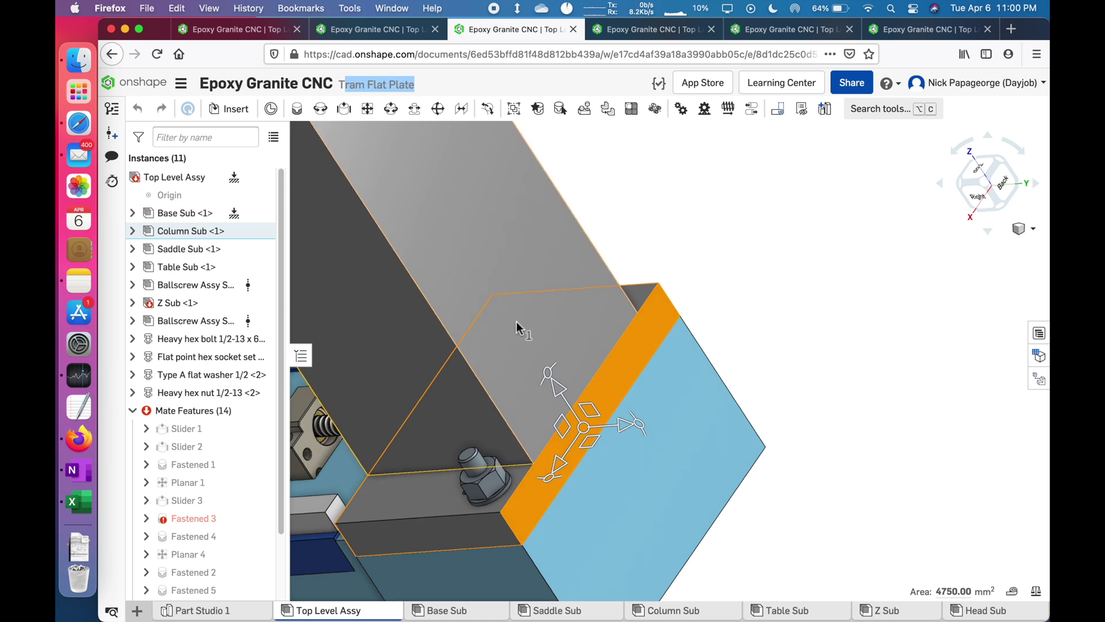
Step: Clear the face selection and examine the column's lower end beside the bolted side flange of the flat plate
scroll(517, 321, "down", 3)
left_click(650, 318)
right_click_drag(650, 317, 633, 386)
right_click_drag(709, 354, 722, 382)
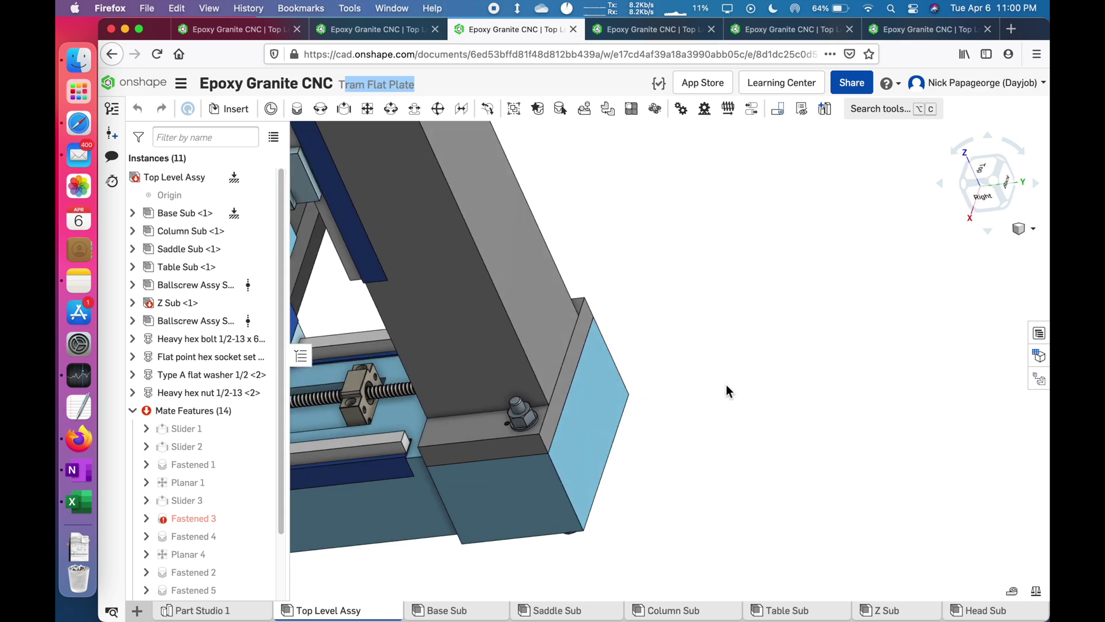
scroll(726, 384, "down", 1)
scroll(615, 353, "up", 1)
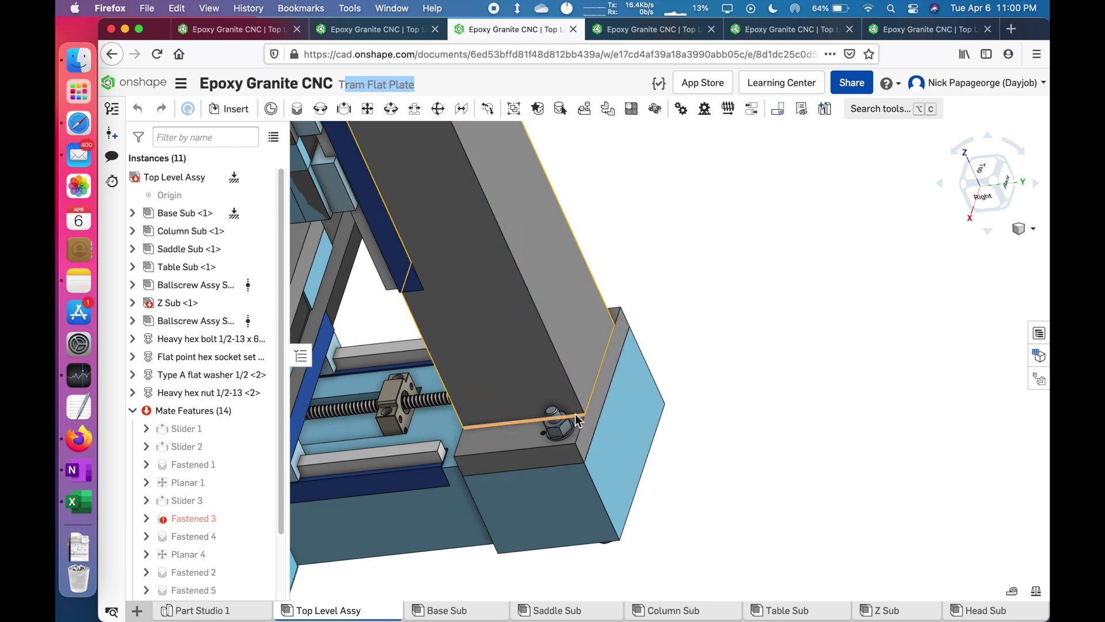
right_click_drag(575, 414, 576, 354)
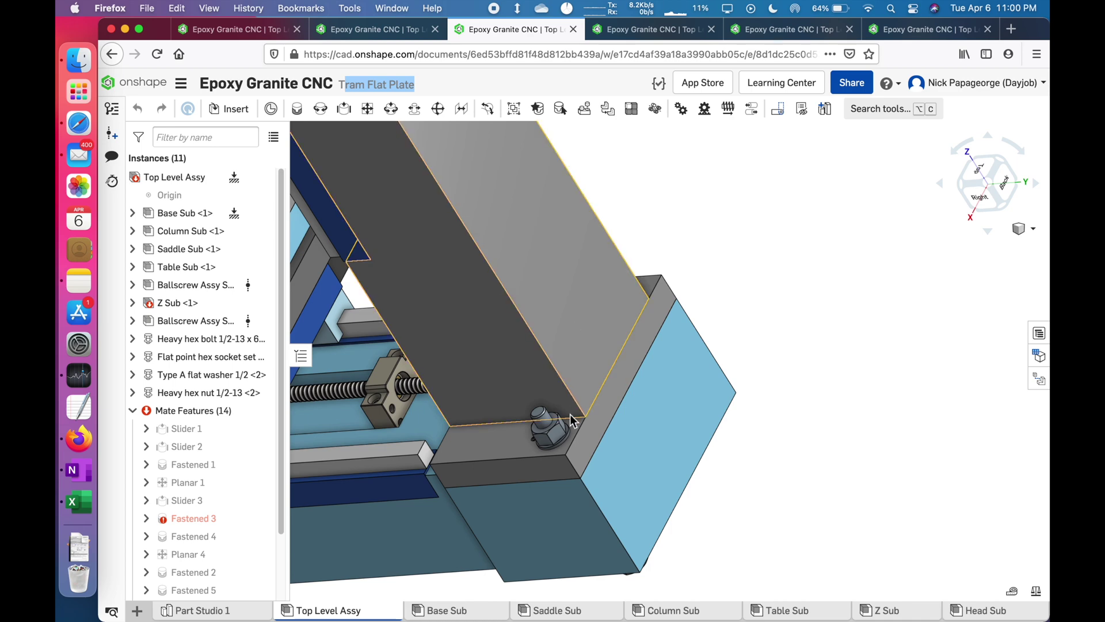
scroll(587, 412, "down", 1)
scroll(587, 413, "down", 8)
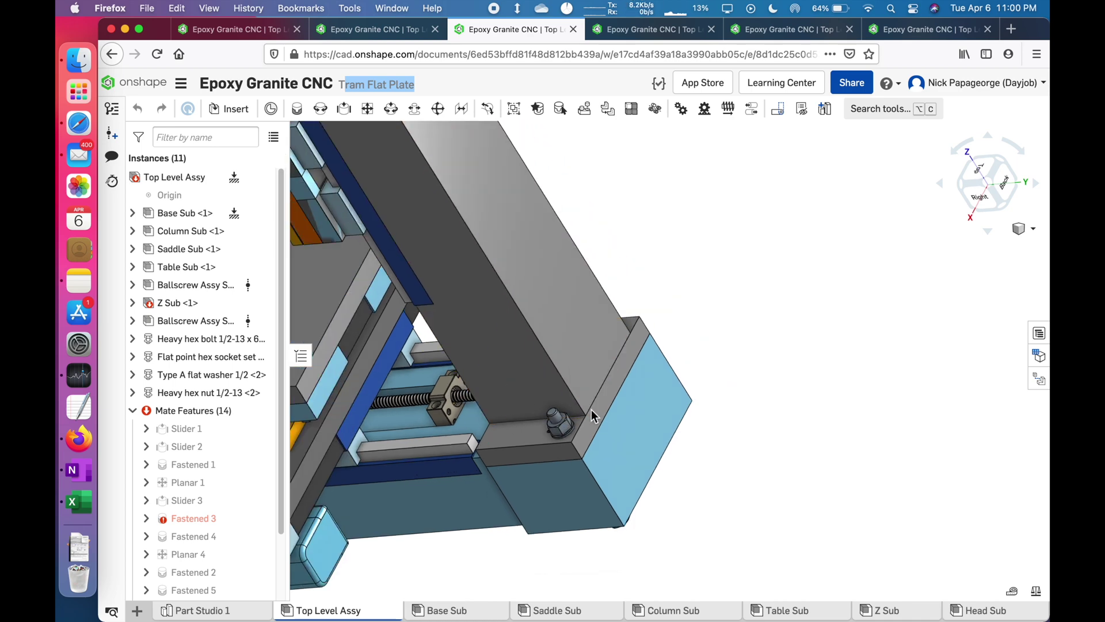
Step: Switch from the flat plate branch to the Tram Med Height branch of the assembly and highlight its branch name
right_click_drag(598, 419, 622, 386)
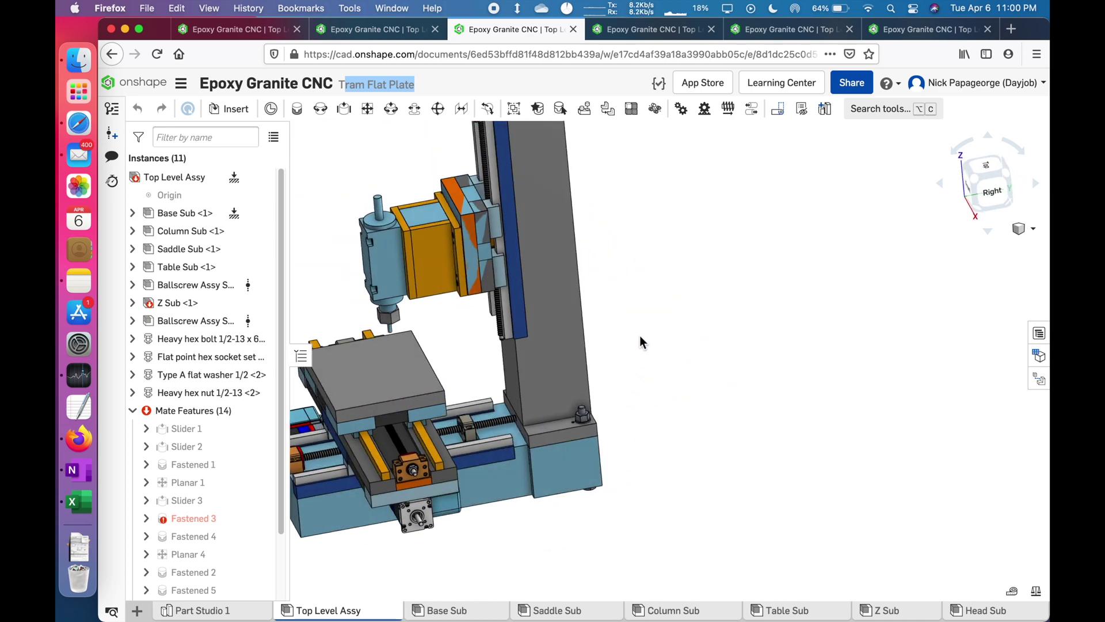
left_click(656, 36)
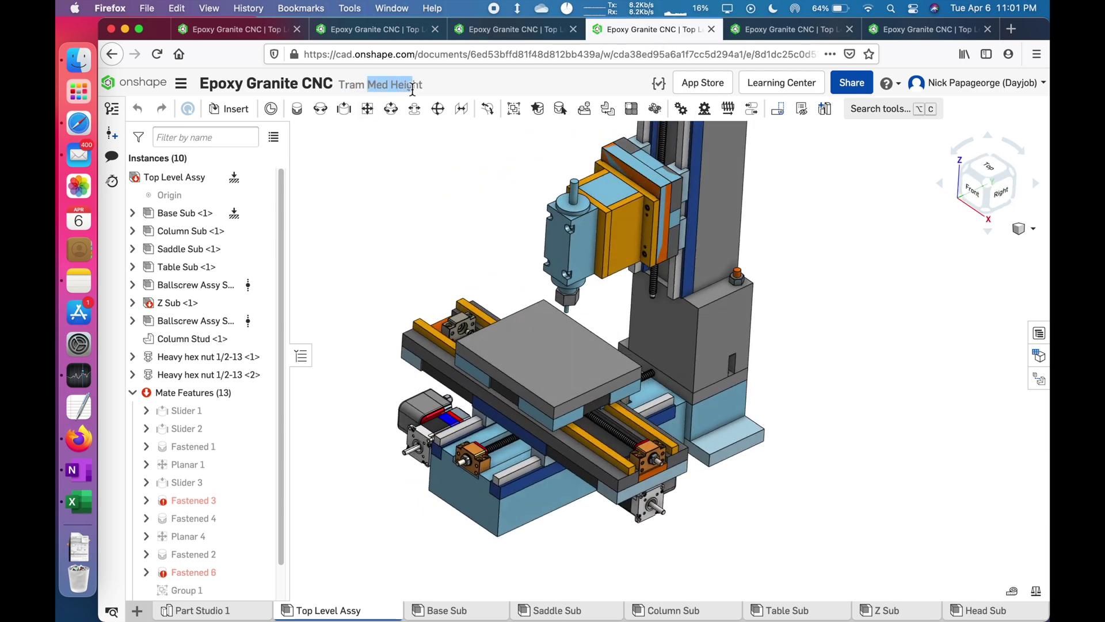
left_click_drag(412, 88, 424, 87)
scroll(595, 263, "up", 5)
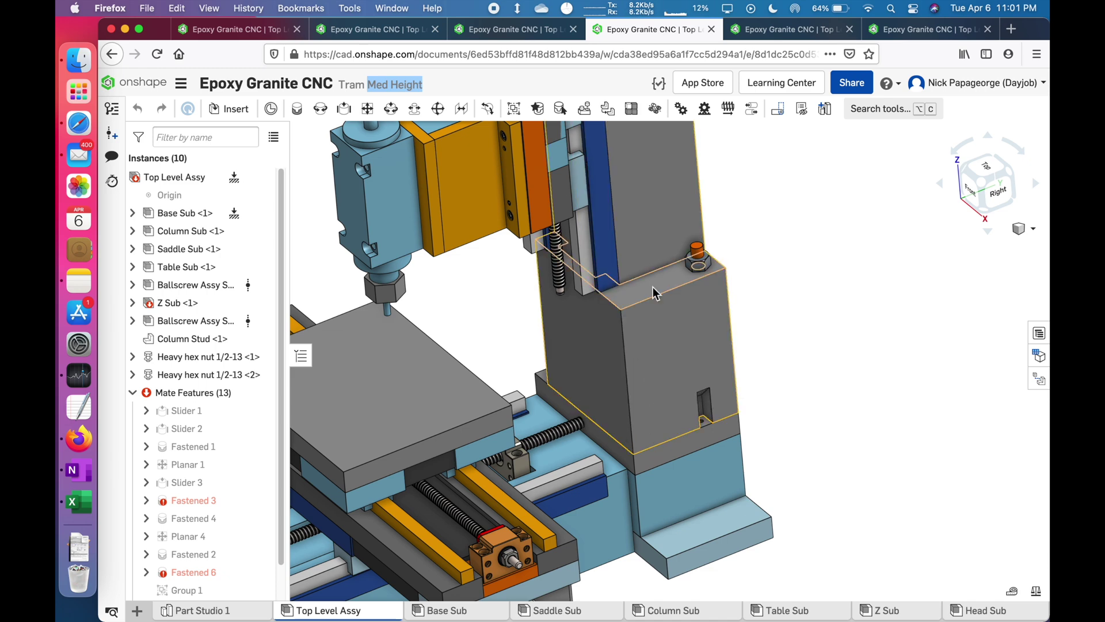
Step: Inspect the column stud and its hex nut on the ledge at the column's side
left_click(660, 303)
right_click_drag(654, 307, 581, 304)
key("space")
scroll(699, 260, "up", 8)
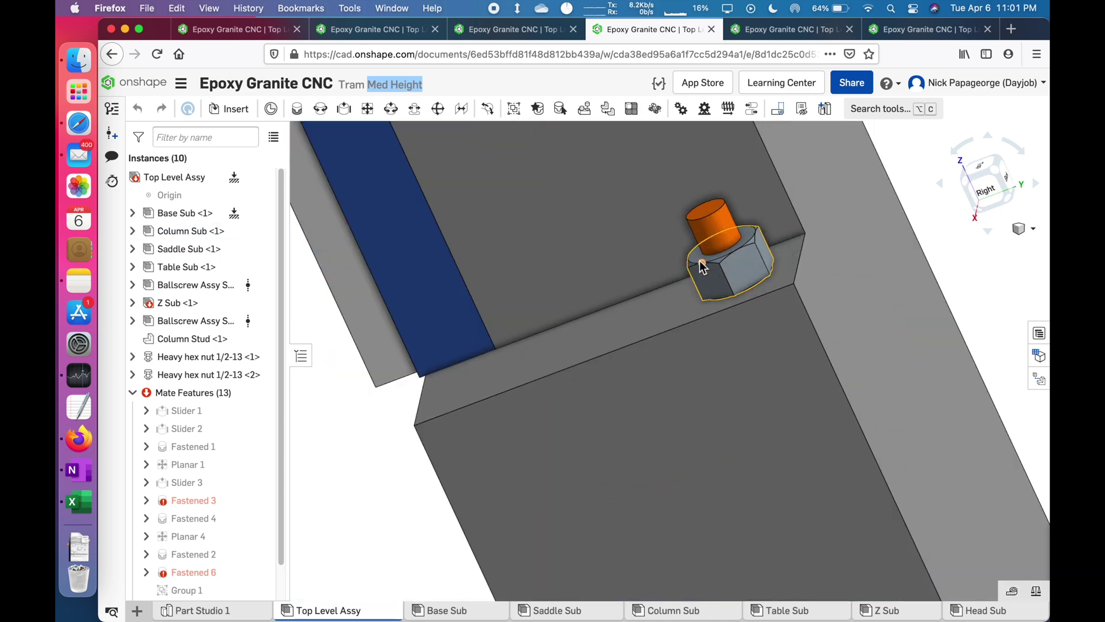
left_click(705, 222)
scroll(671, 212, "down", 8)
right_click_drag(672, 213, 848, 361)
left_click(714, 239)
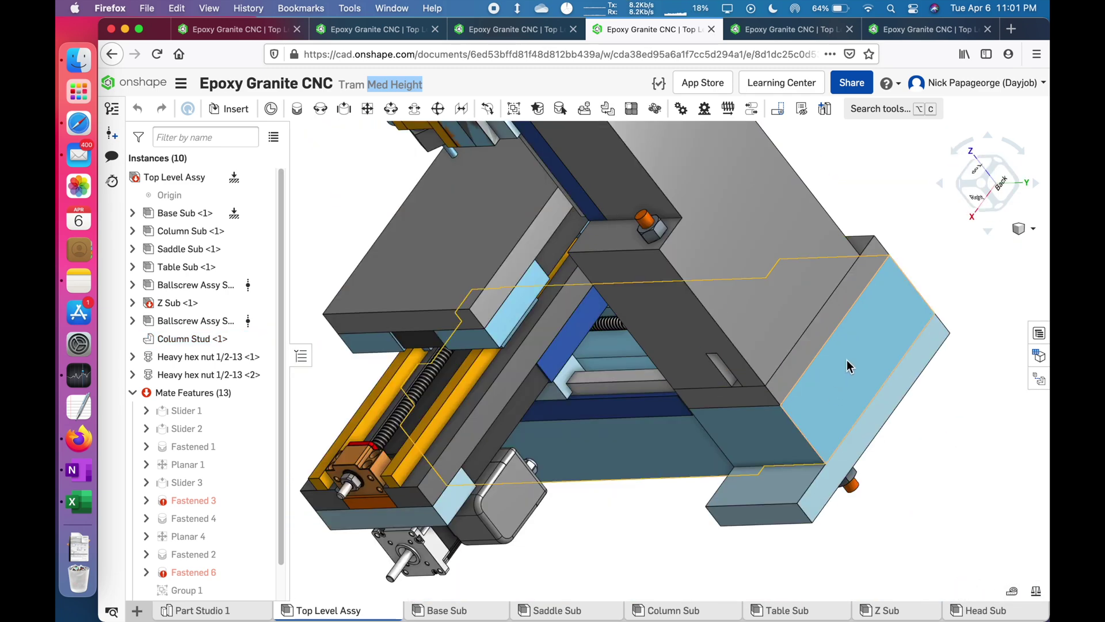
Step: Select the column plate's rear edge face, the column's back face and the side block's outer face to check them
left_click(827, 313)
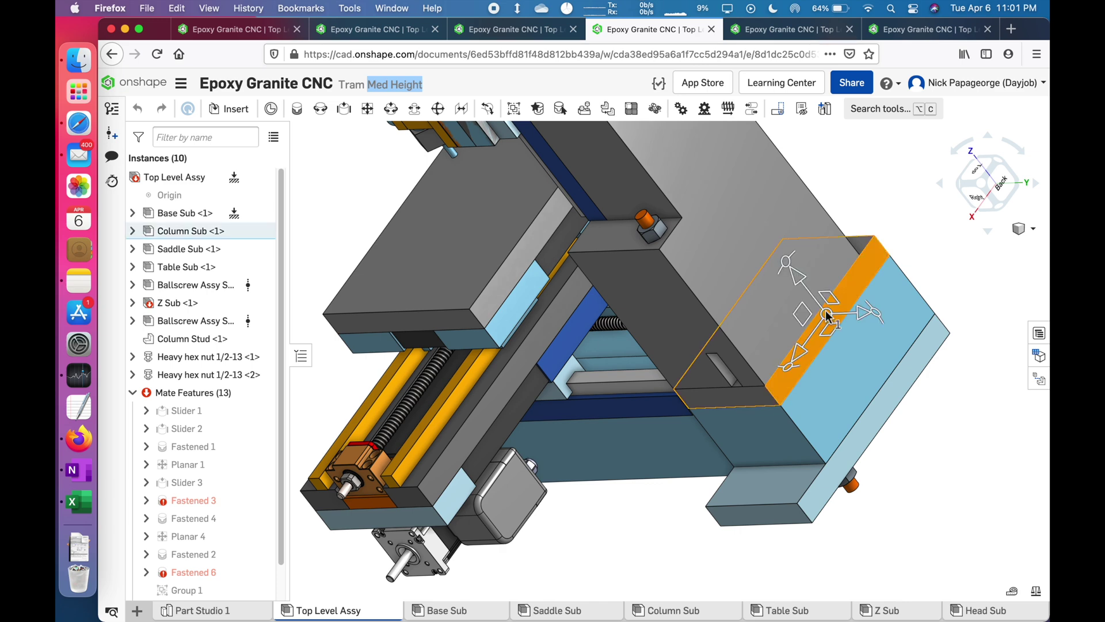
left_click(766, 275)
scroll(745, 295, "down", 3)
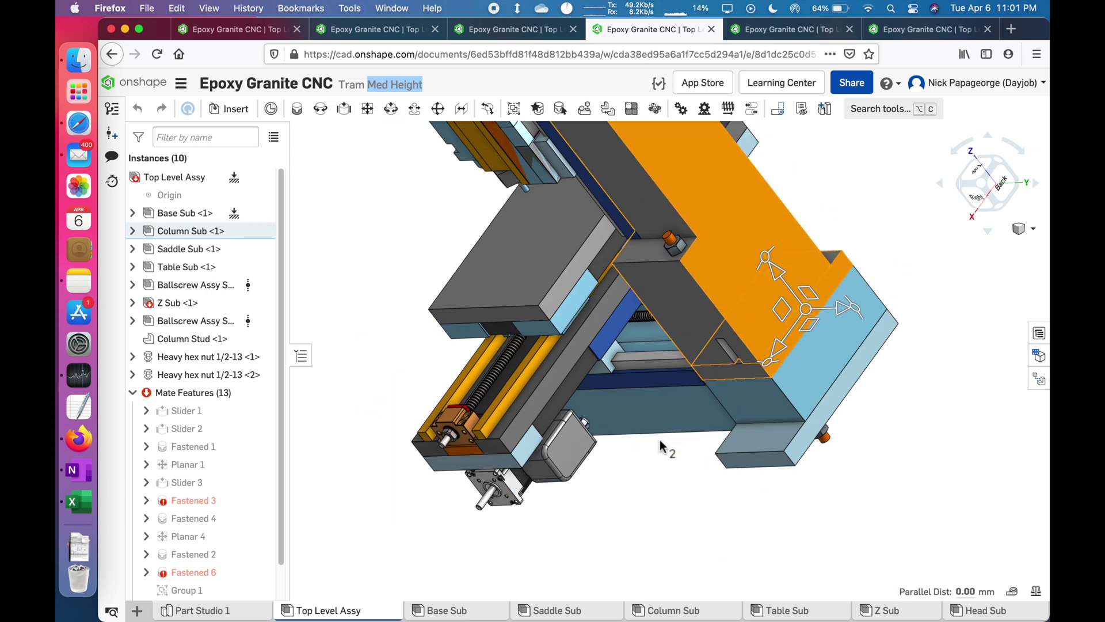
right_click_drag(660, 439, 719, 213)
left_click(714, 233)
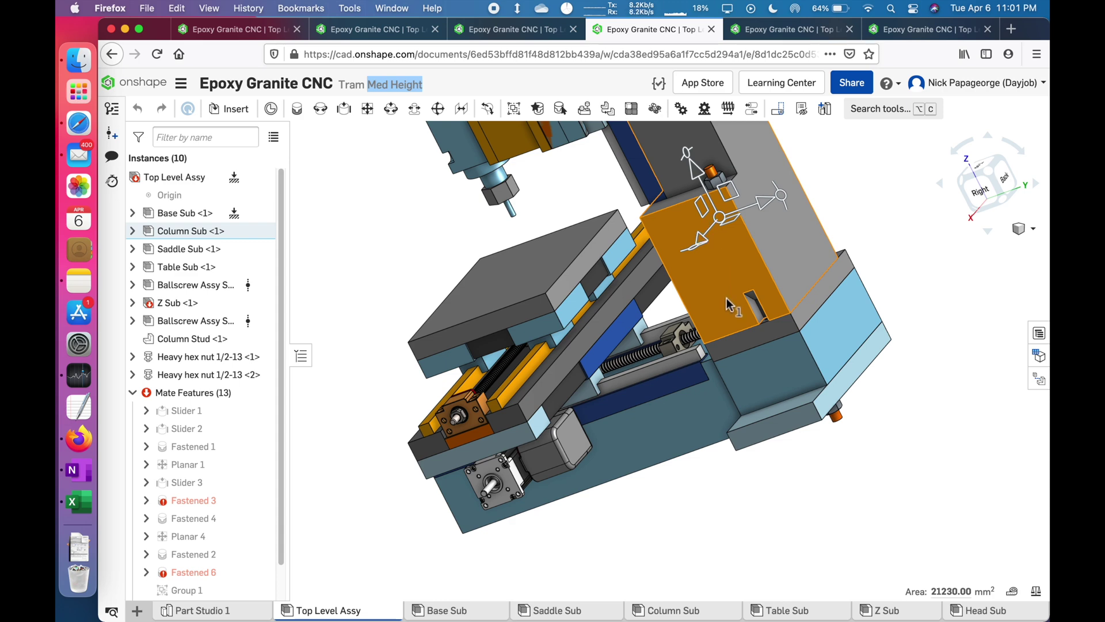
right_click_drag(749, 253, 828, 228)
left_click(855, 165)
scroll(777, 167, "up", 5)
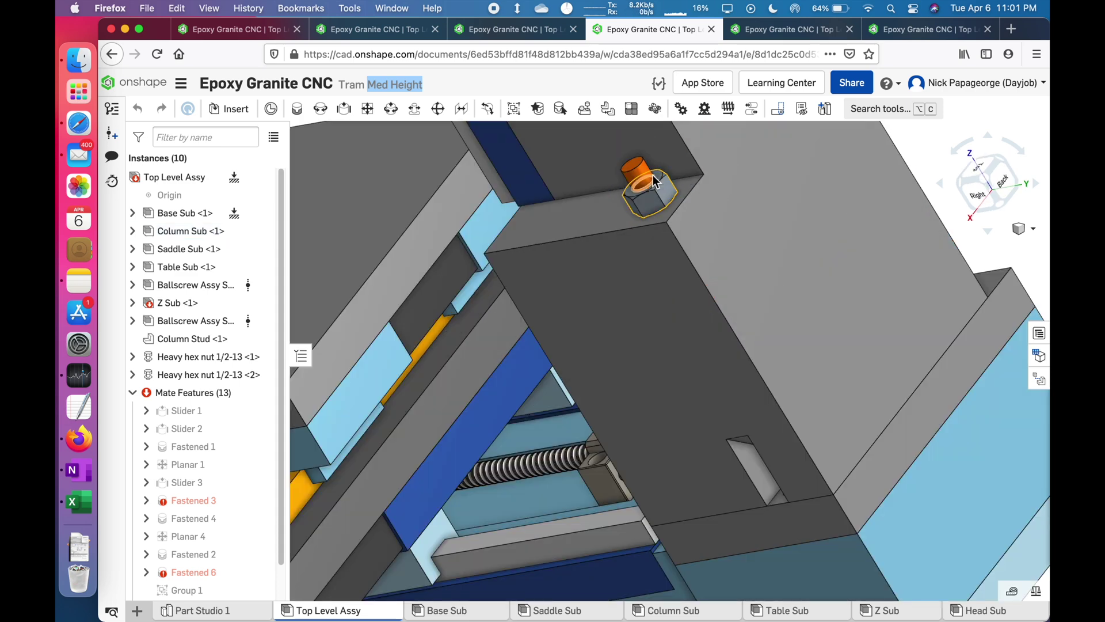
Step: Select the column stud to trace its path from the side ledge down through the base, and clear the selection
left_click(639, 180)
scroll(613, 261, "down", 5)
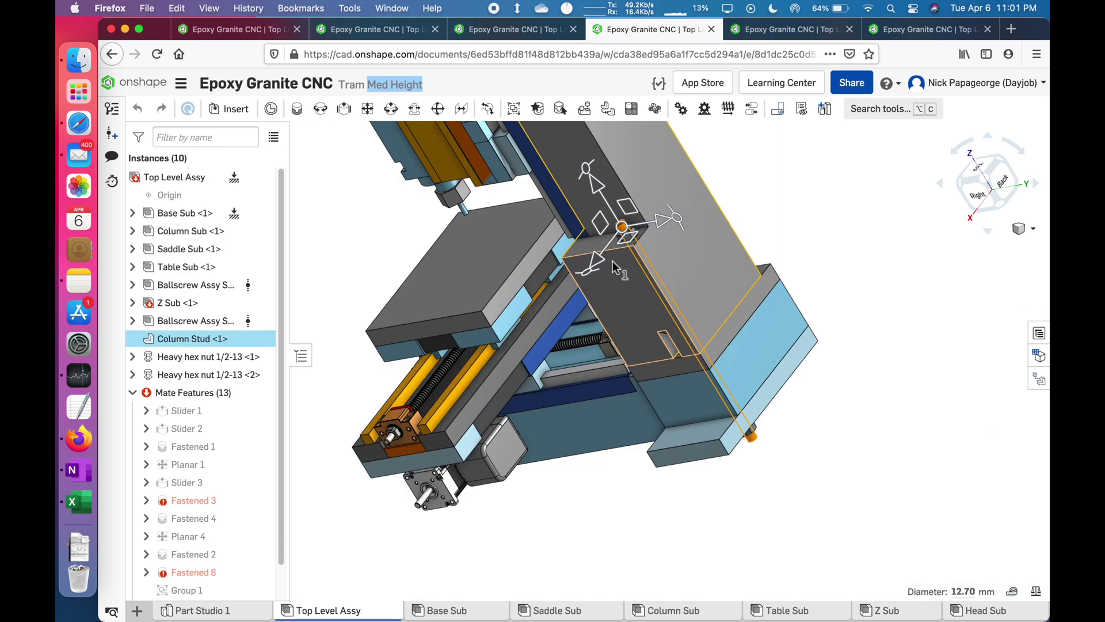
right_click_drag(612, 260, 731, 294)
left_click(742, 288)
scroll(663, 270, "up", 3)
right_click_drag(653, 271, 638, 274)
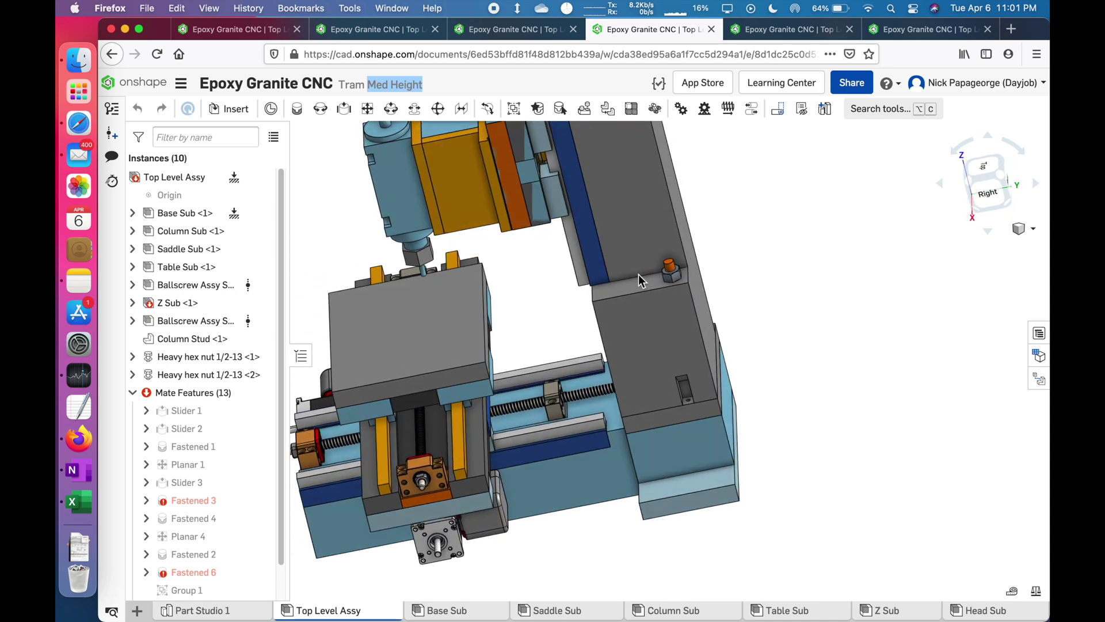
scroll(669, 405, "down", 2)
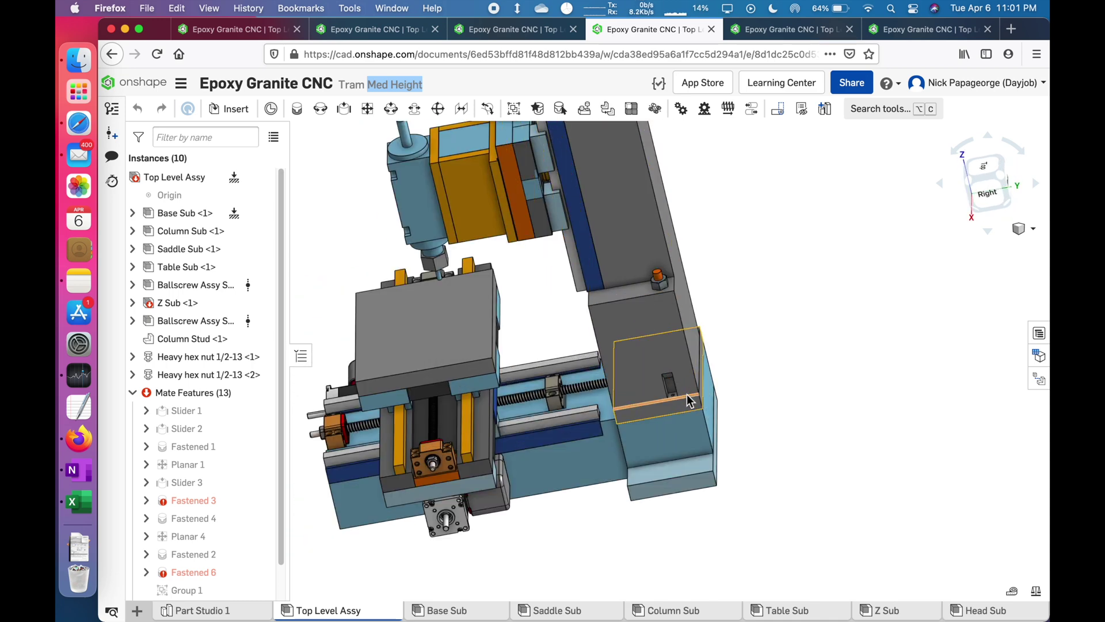
Step: Examine the rectangular pocket and the hole in its floor at the lower end of the column's side
scroll(687, 397, "up", 5)
scroll(668, 397, "down", 3)
scroll(661, 391, "up", 5)
scroll(645, 374, "down", 2)
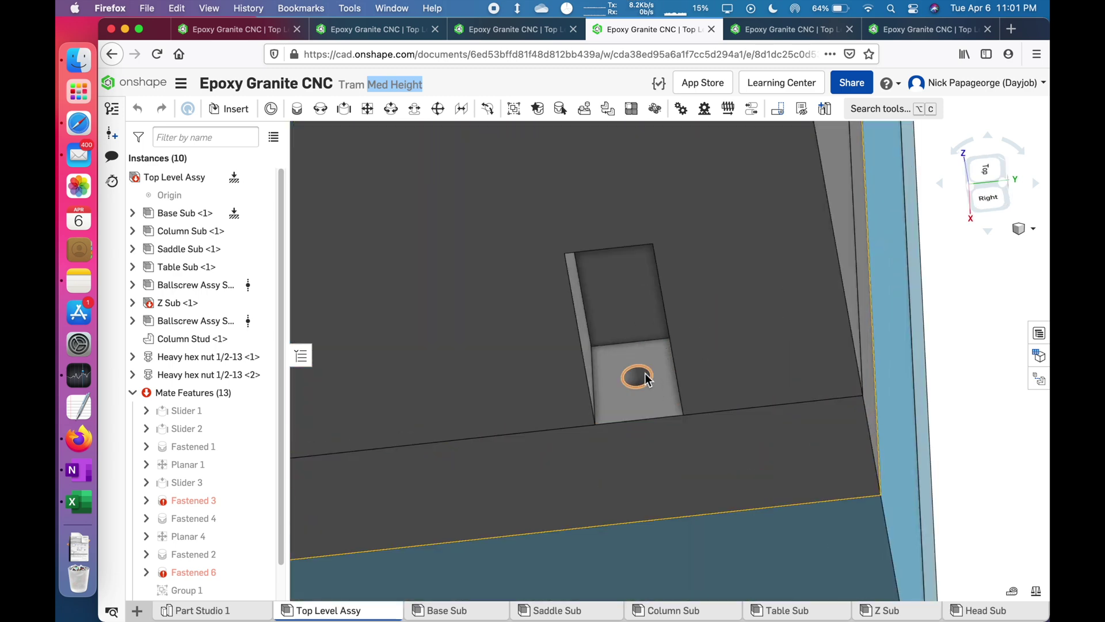
scroll(635, 370, "up", 3)
scroll(634, 369, "down", 5)
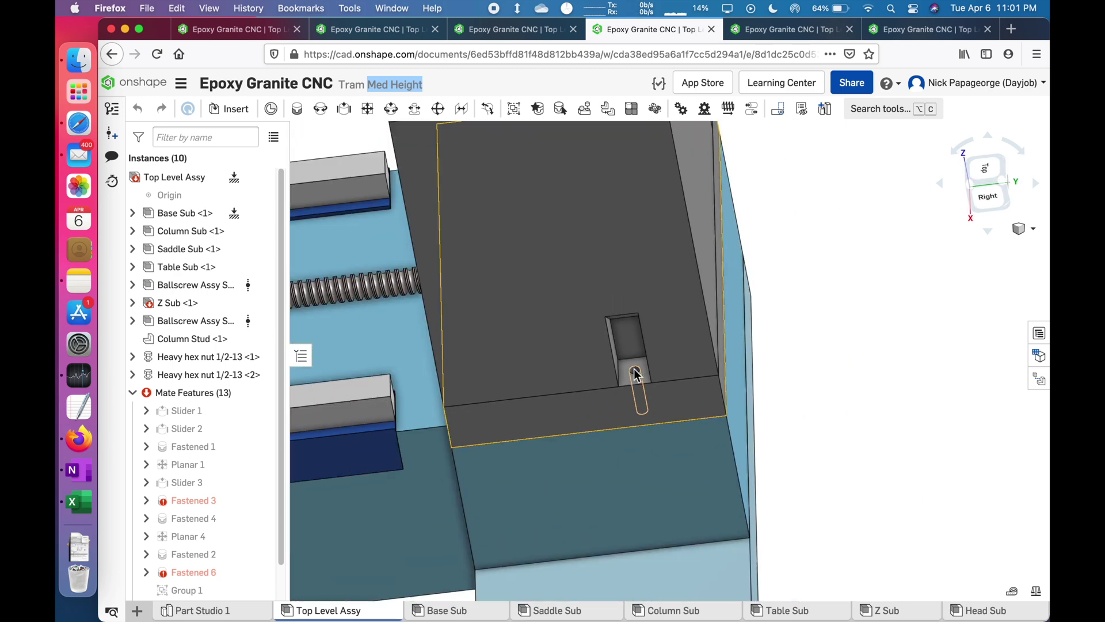
right_click_drag(634, 369, 664, 398)
scroll(640, 378, "up", 2)
scroll(638, 375, "up", 2)
scroll(664, 394, "down", 3)
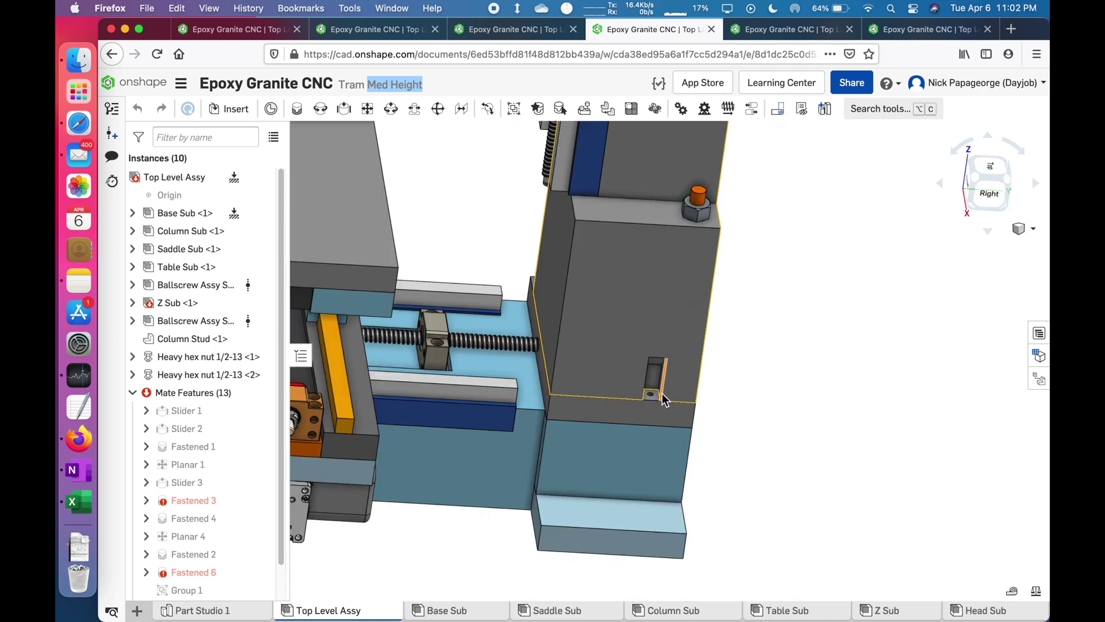
Step: Select the hex nut on the column's ledge to compare it with the pocket's hole below, and clear the selection
scroll(657, 407, "up", 3)
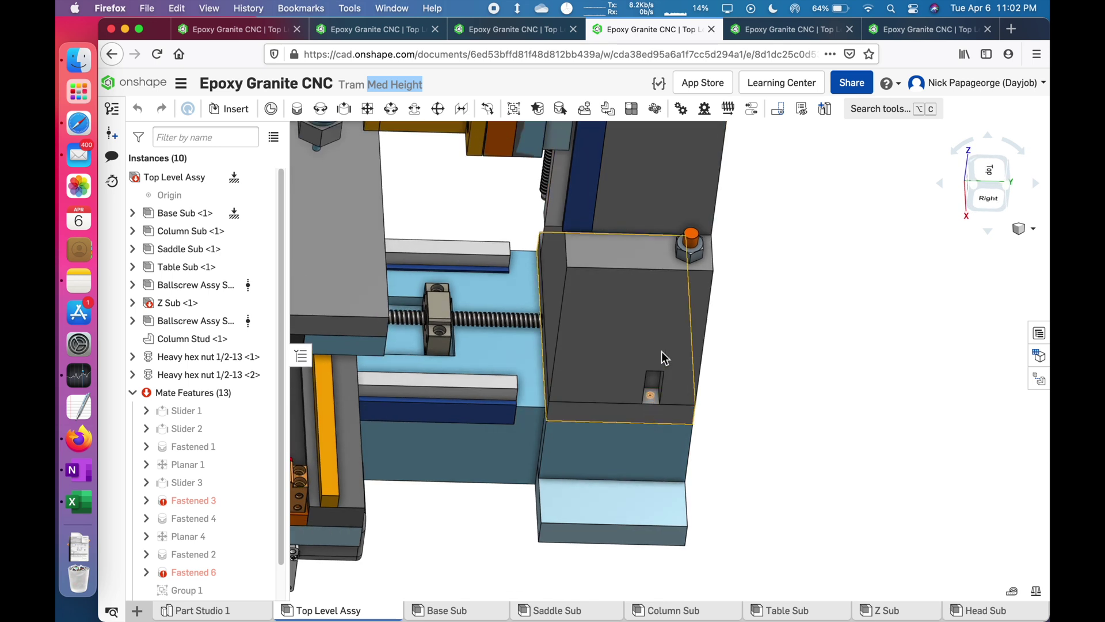
left_click(697, 251)
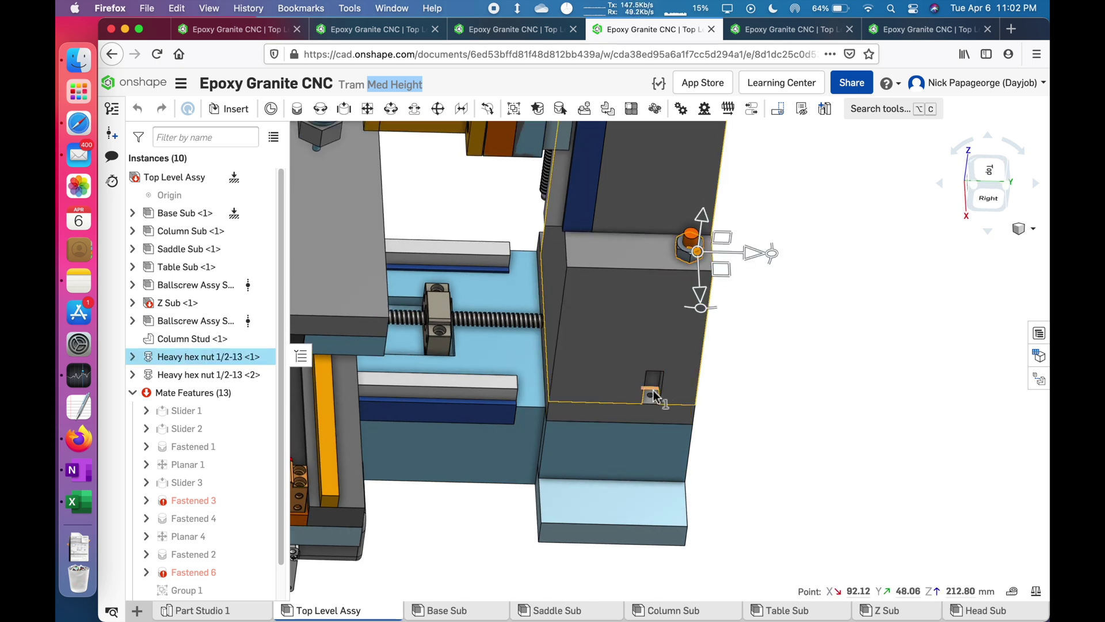
left_click(761, 403)
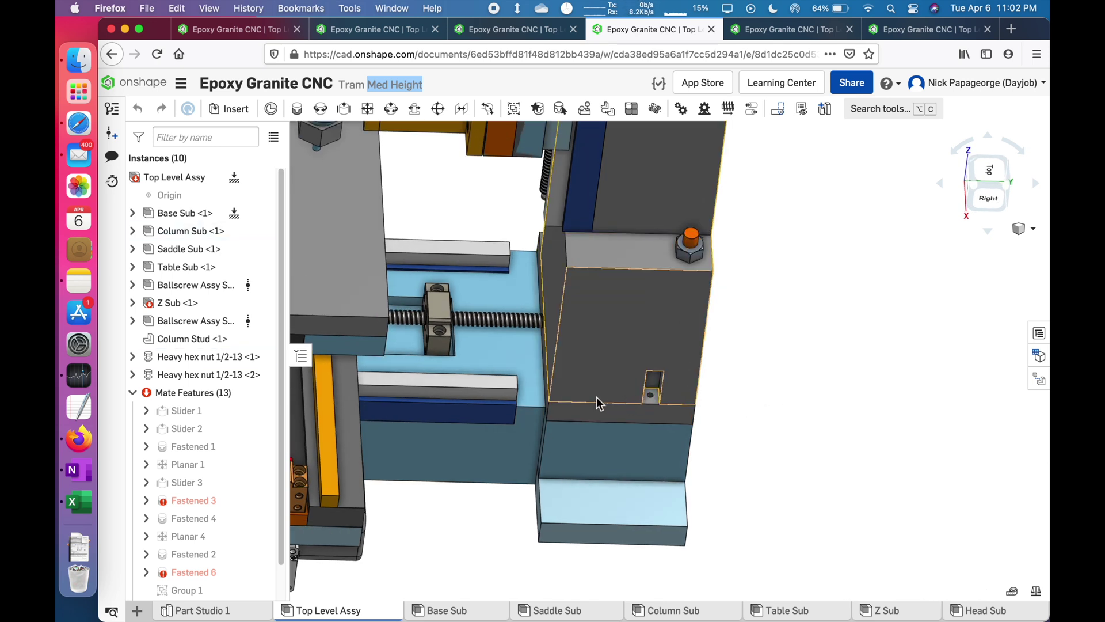
Step: Examine the column-to-base joint around the side pocket from the back, the side and the front
right_click_drag(591, 380, 811, 292)
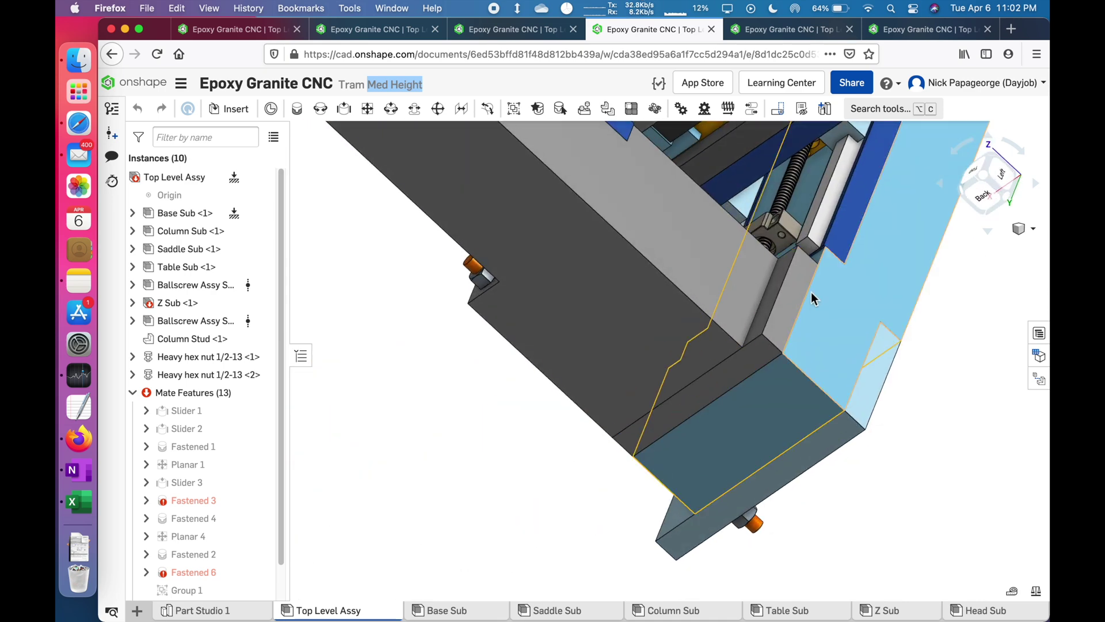
right_click_drag(713, 329, 743, 329)
scroll(697, 370, "down", 4)
scroll(696, 374, "up", 5)
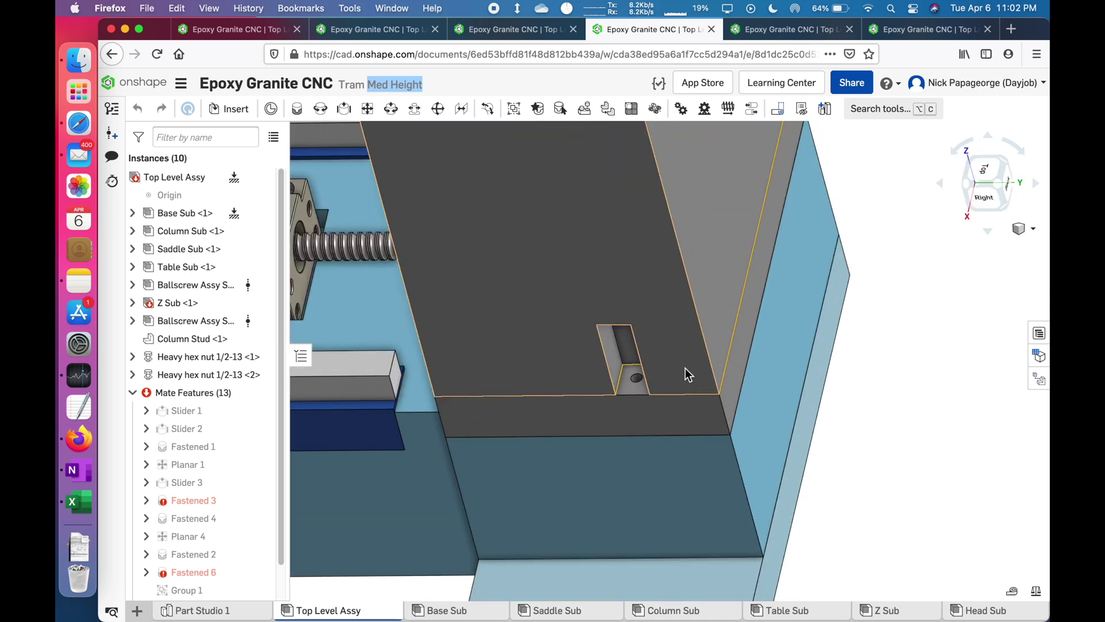
right_click_drag(684, 369, 646, 374)
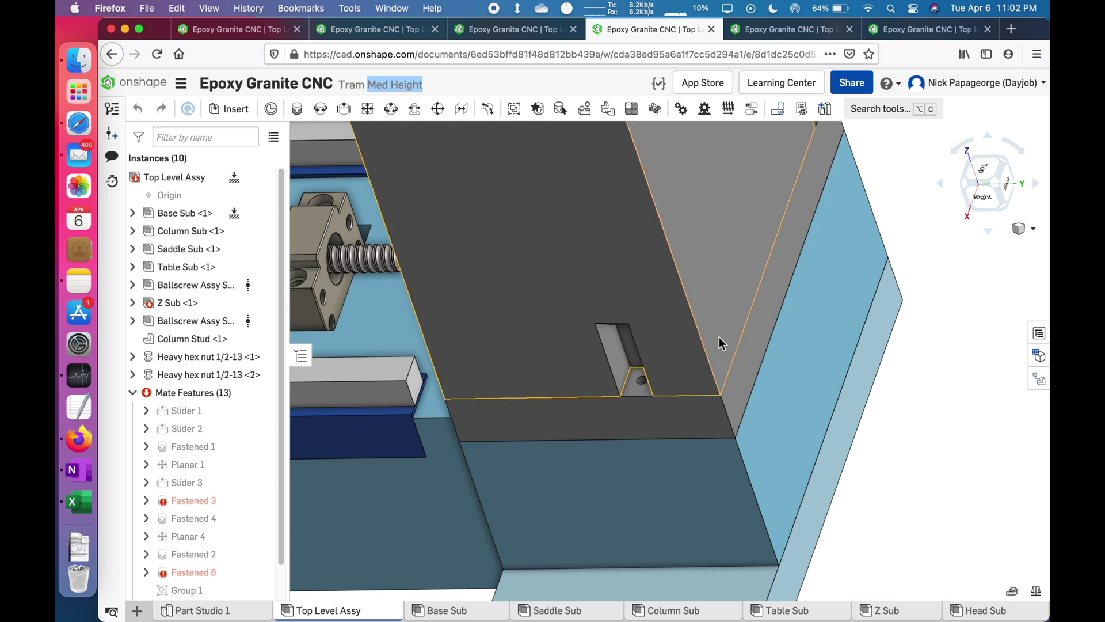
scroll(719, 337, "down", 5)
right_click_drag(719, 337, 650, 355)
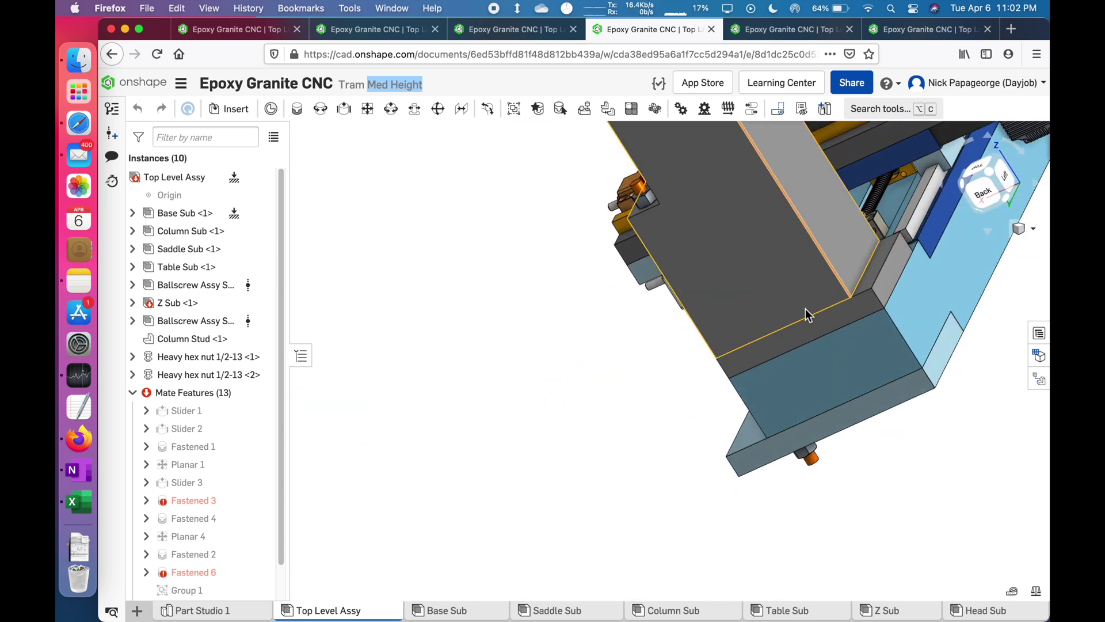
right_click_drag(749, 339, 812, 320)
scroll(795, 324, "up", 5)
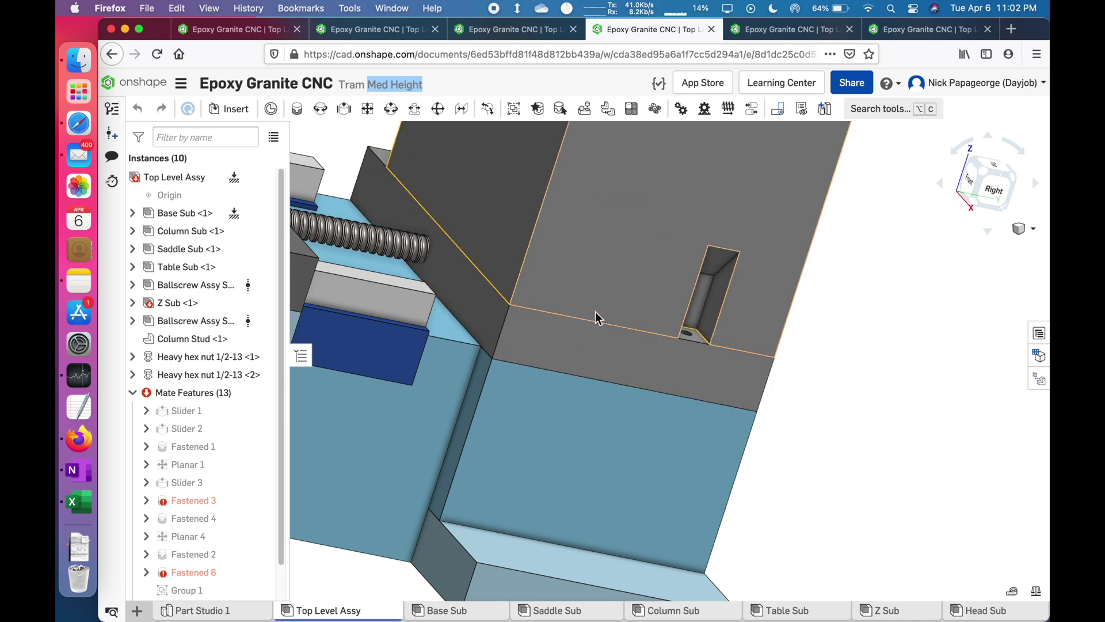
right_click_drag(594, 312, 635, 346)
scroll(587, 314, "down", 5)
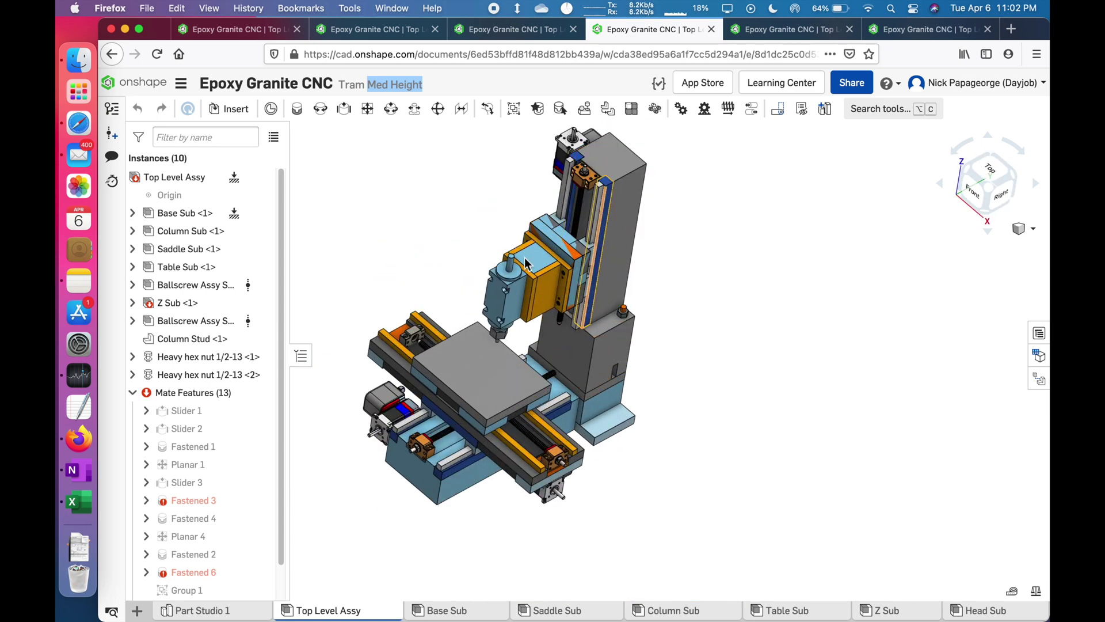
Step: Review the ledge nut, the side pocket and the stud's lower end together from behind the machine's side
right_click_drag(629, 401, 627, 339)
scroll(633, 383, "down", 3)
scroll(641, 359, "up", 3)
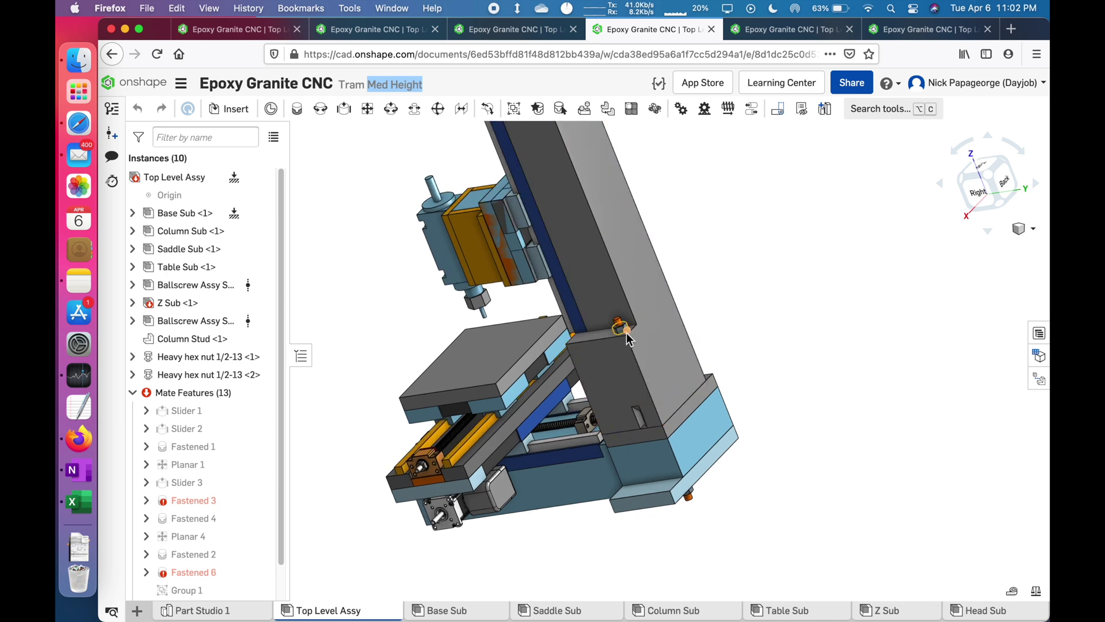
left_click(630, 364)
left_click(731, 324)
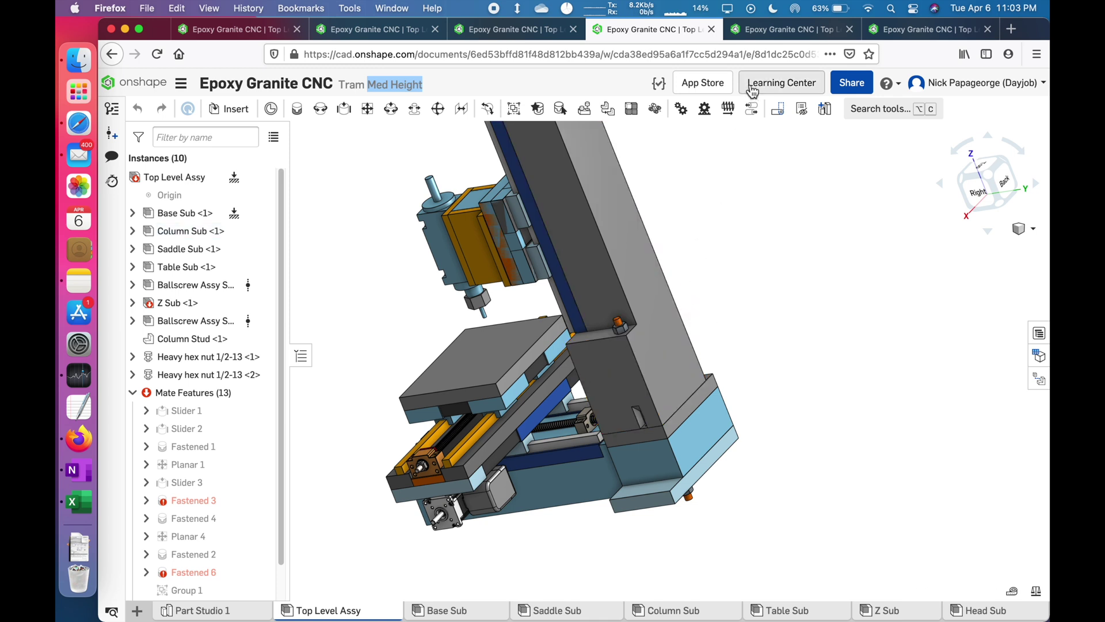
Step: Switch to the Tram Tall Enclosed branch and trace the column stud from the column's top to the base
left_click(776, 30)
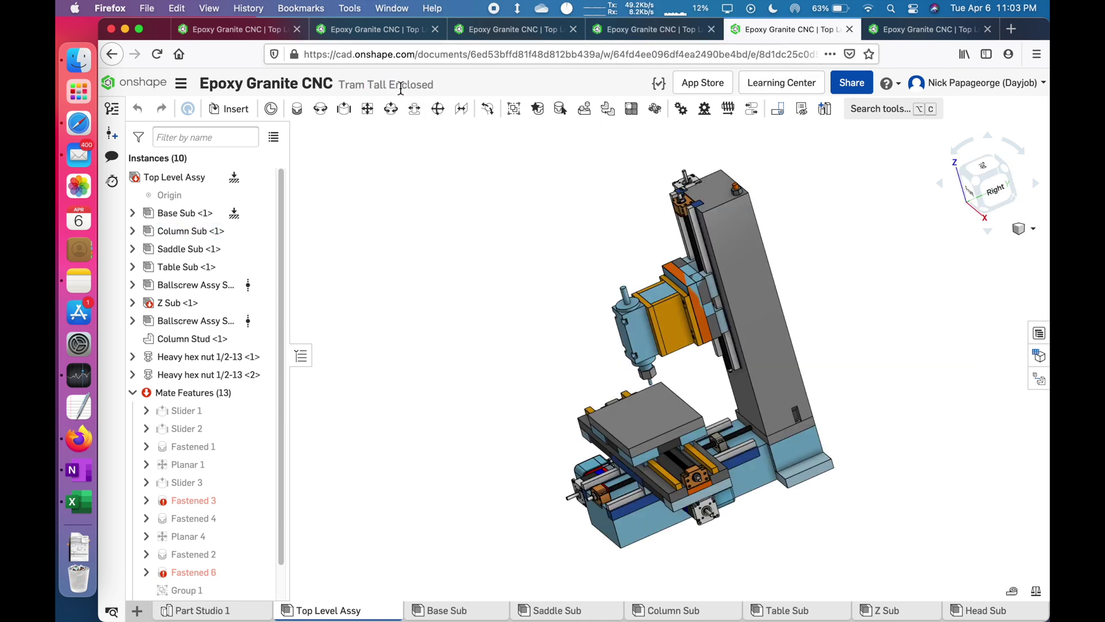
left_click_drag(368, 85, 441, 86)
scroll(453, 224, "down", 3)
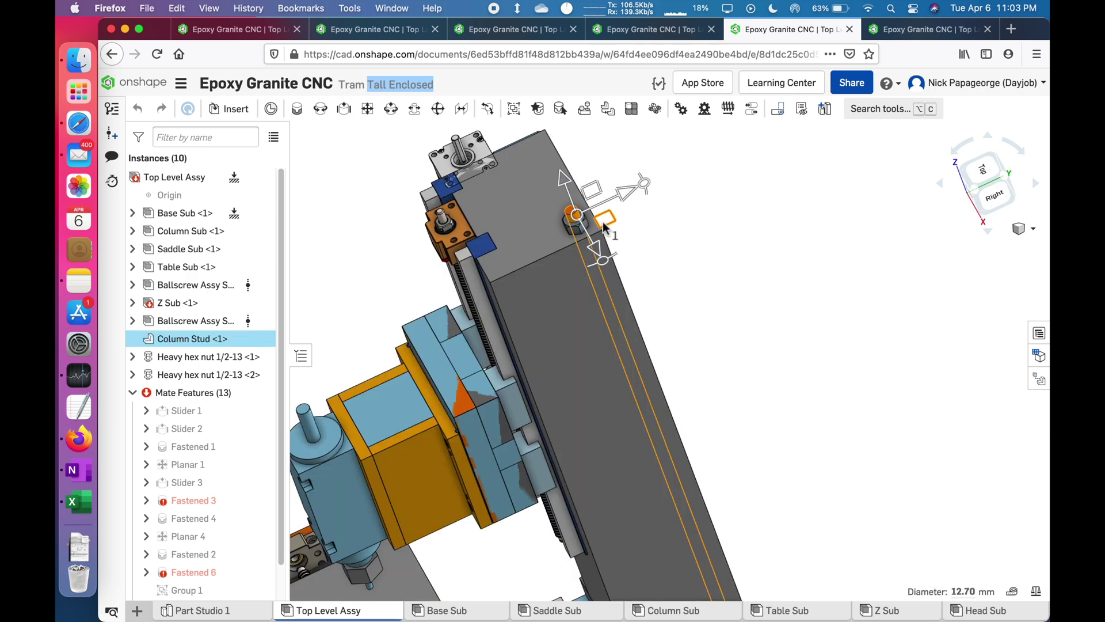
scroll(604, 222, "down", 8)
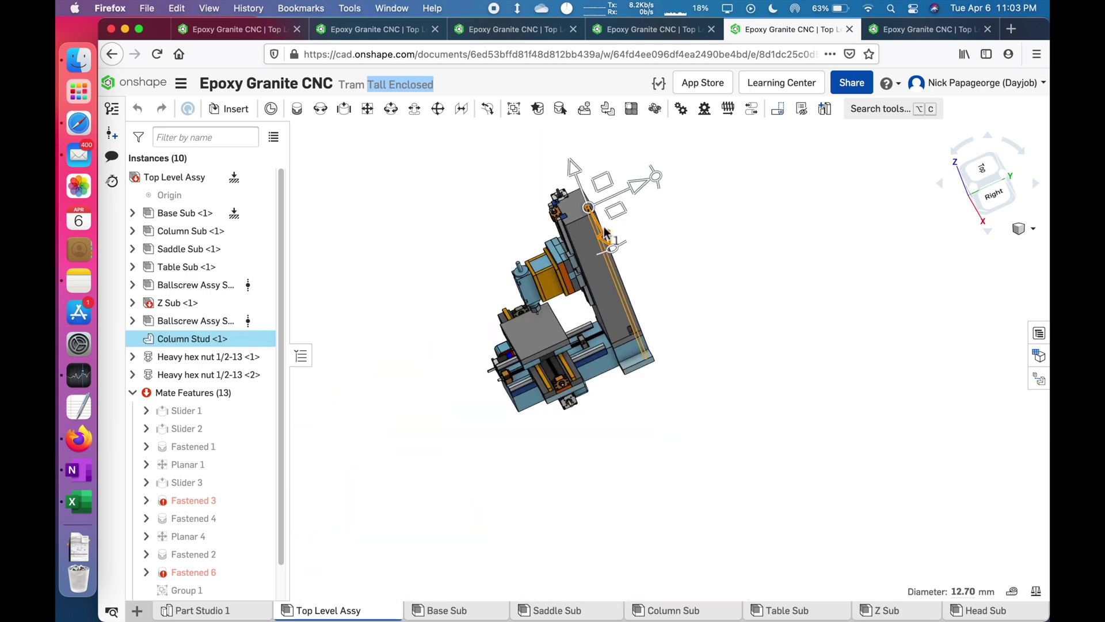
mouse_move(604, 225)
right_mouse_down()
mouse_move(627, 193)
mouse_move(569, 217)
mouse_move(611, 219)
mouse_move(604, 228)
right_mouse_up()
key("space")
Step: Examine the tall enclosed column from several angles, including the stud's nut on its top face and its lower side pocket
scroll(594, 212, "up", 8)
scroll(568, 217, "down", 6)
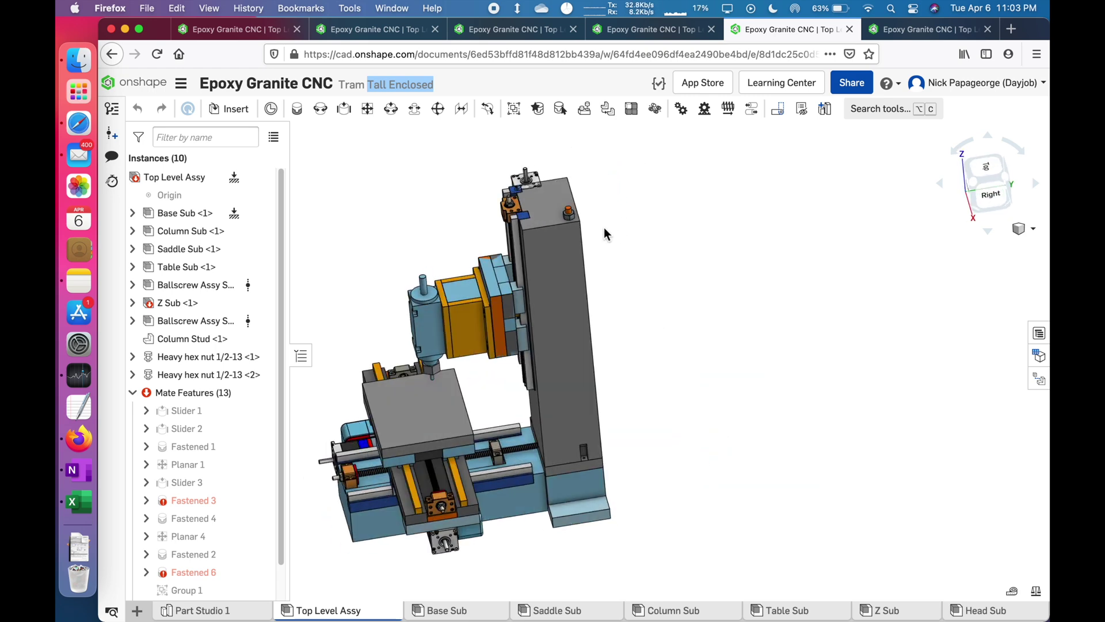
left_click(561, 238)
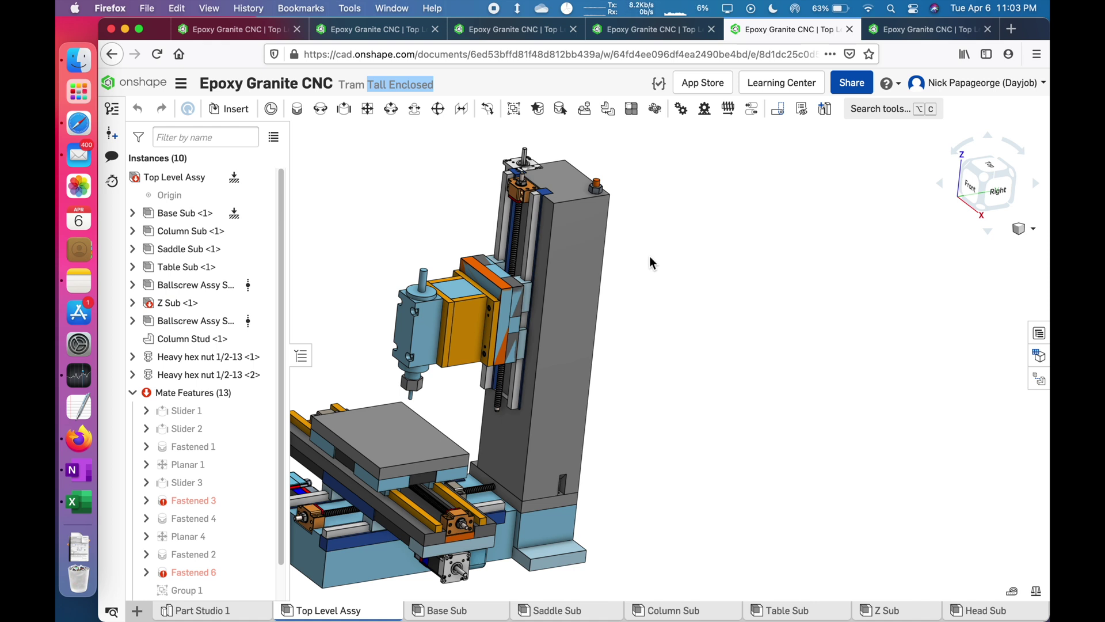
right_click_drag(651, 255, 653, 255)
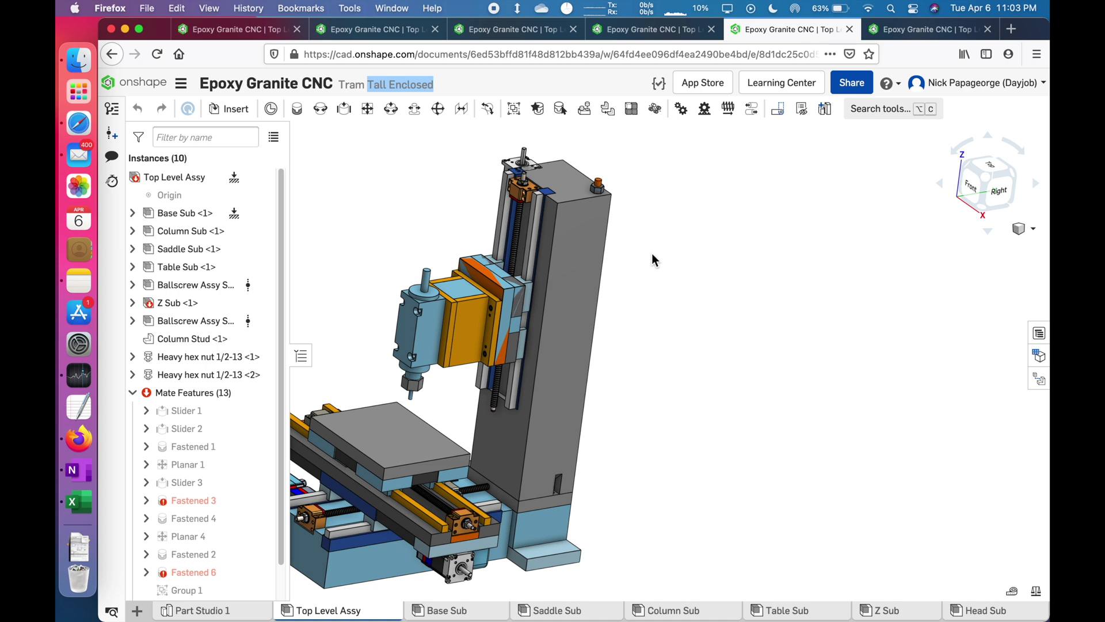
scroll(653, 255, "down", 1)
right_click_drag(653, 255, 659, 255)
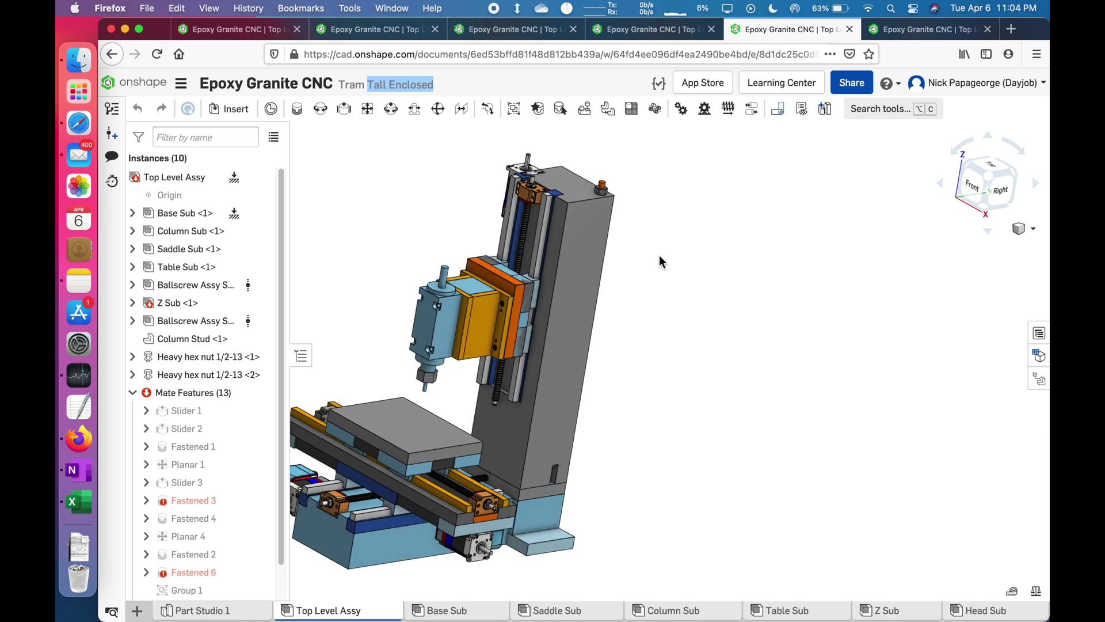
right_click_drag(660, 261, 605, 219)
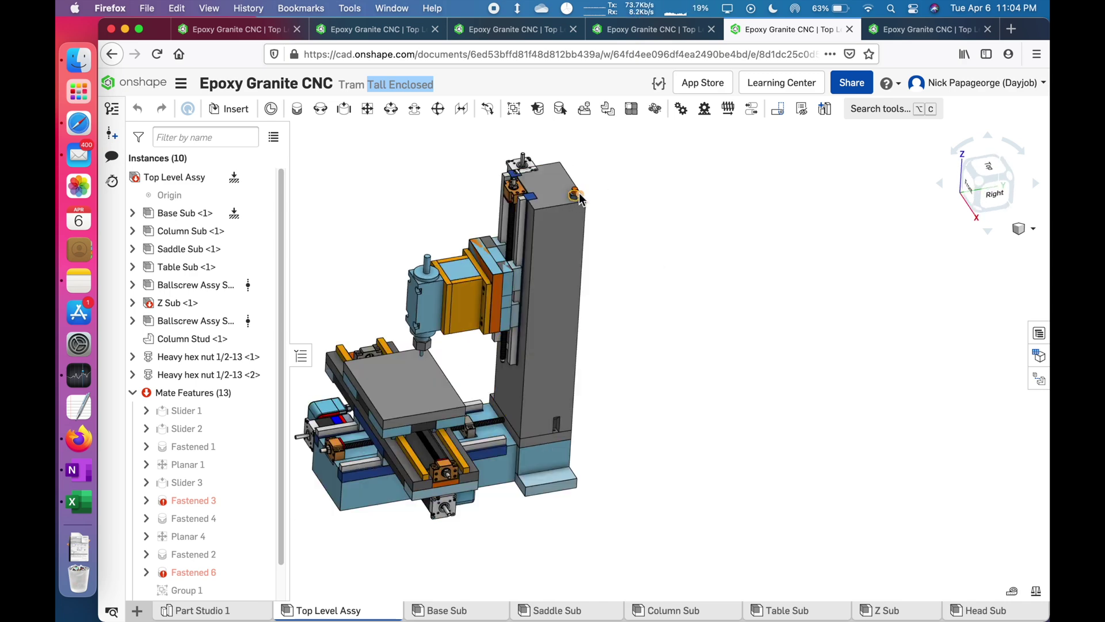
scroll(574, 198, "up", 10)
scroll(562, 190, "down", 10)
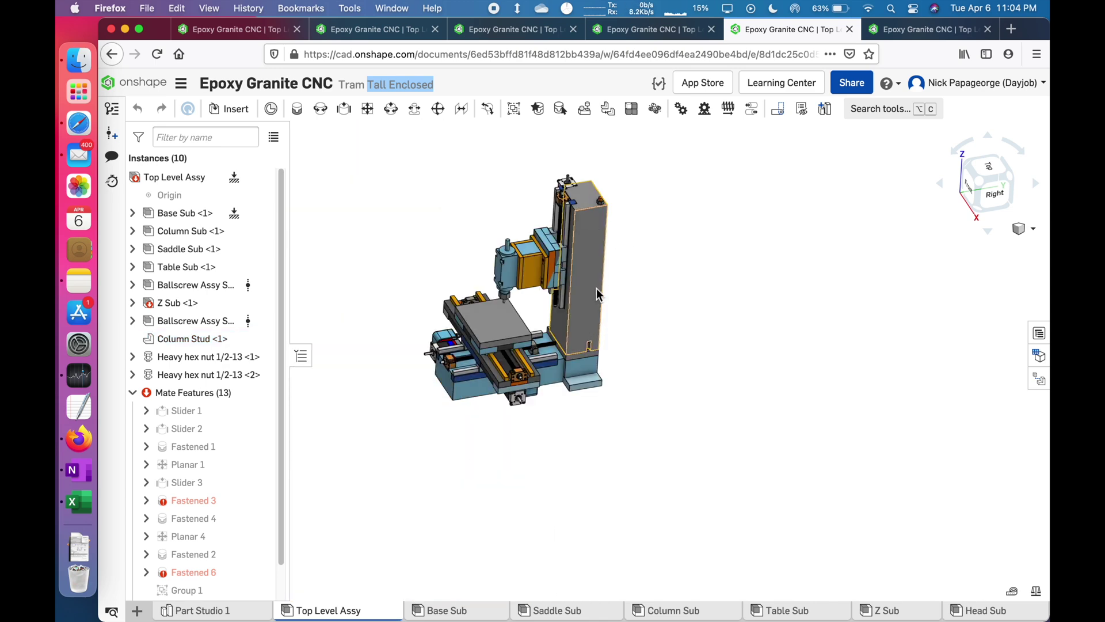
Step: Examine the tall enclosed machine around the spindle head, the stud's nut on the column top and the column's side face
scroll(521, 285, "up", 8)
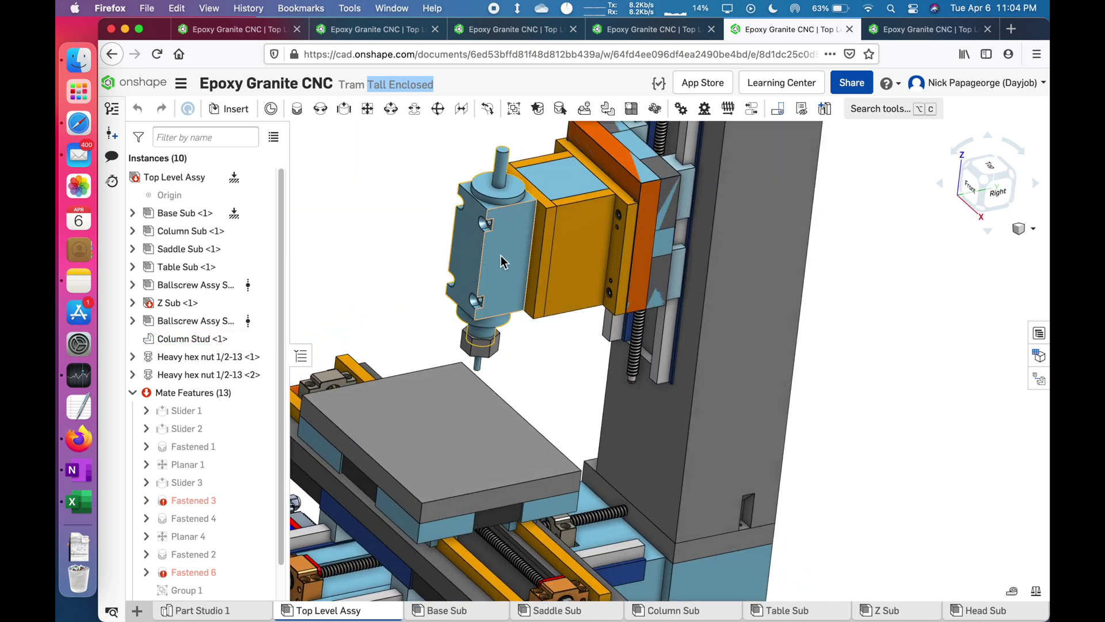
scroll(536, 262, "down", 8)
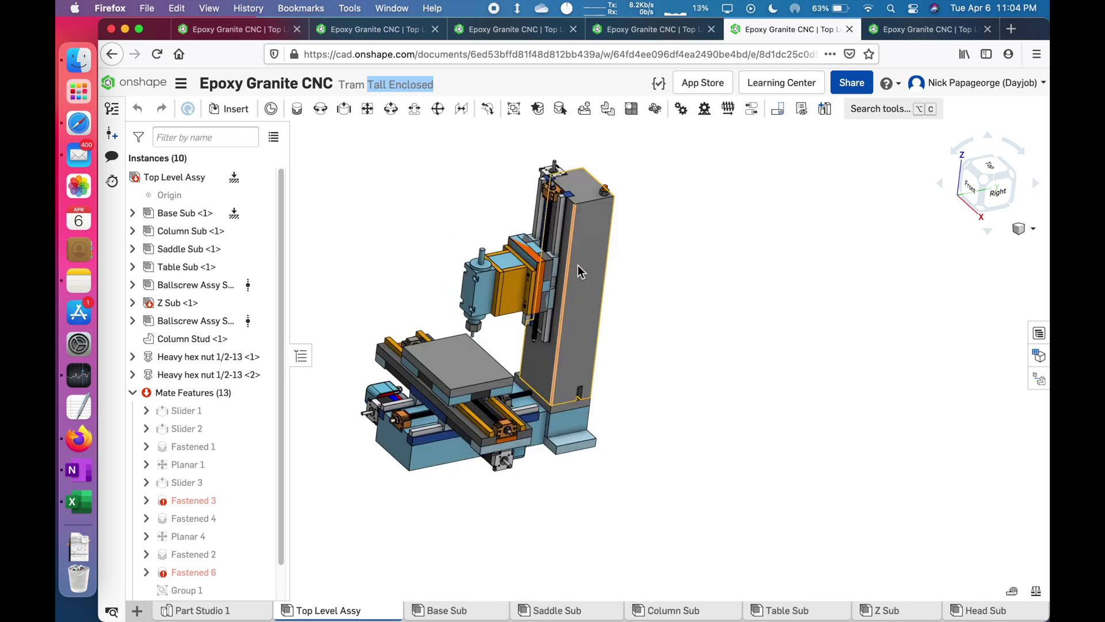
right_click_drag(601, 274, 600, 274)
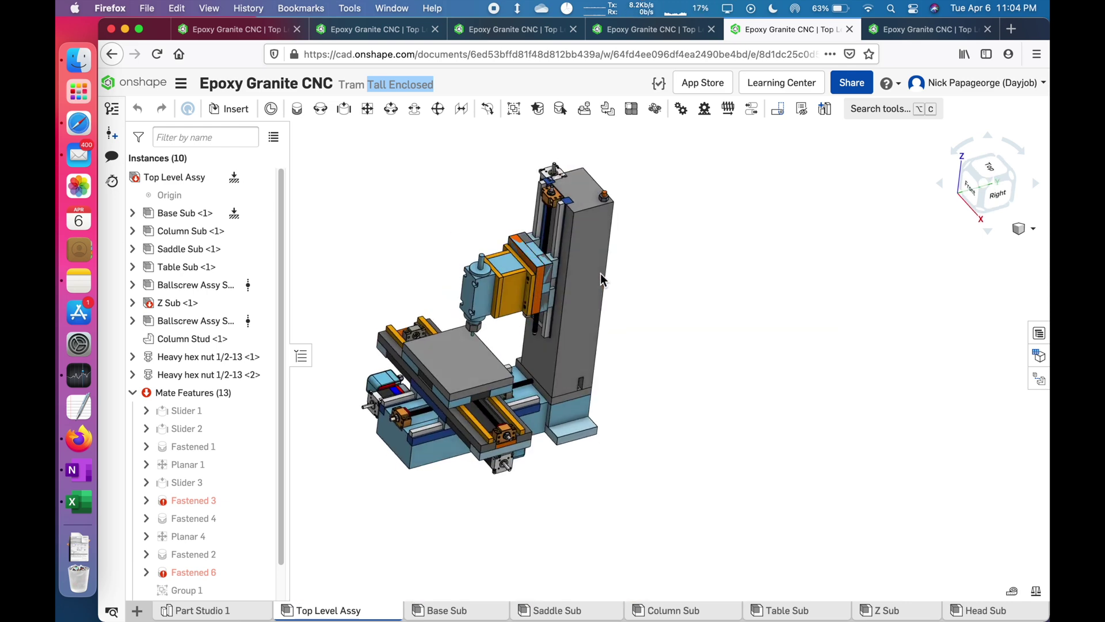
scroll(604, 190, "up", 5)
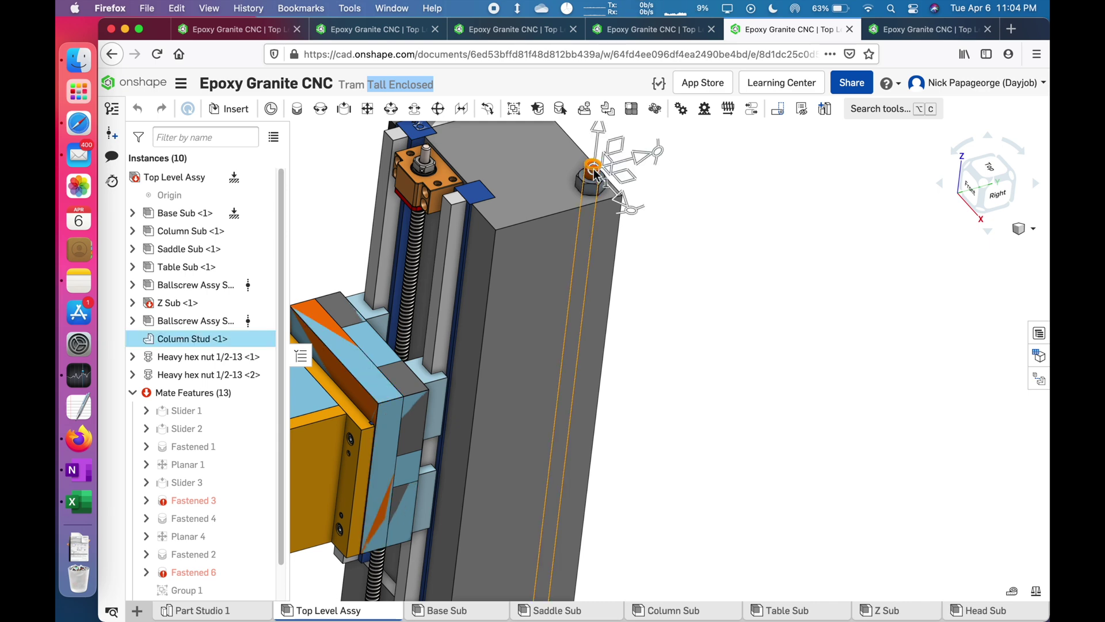
scroll(613, 222, "down", 5)
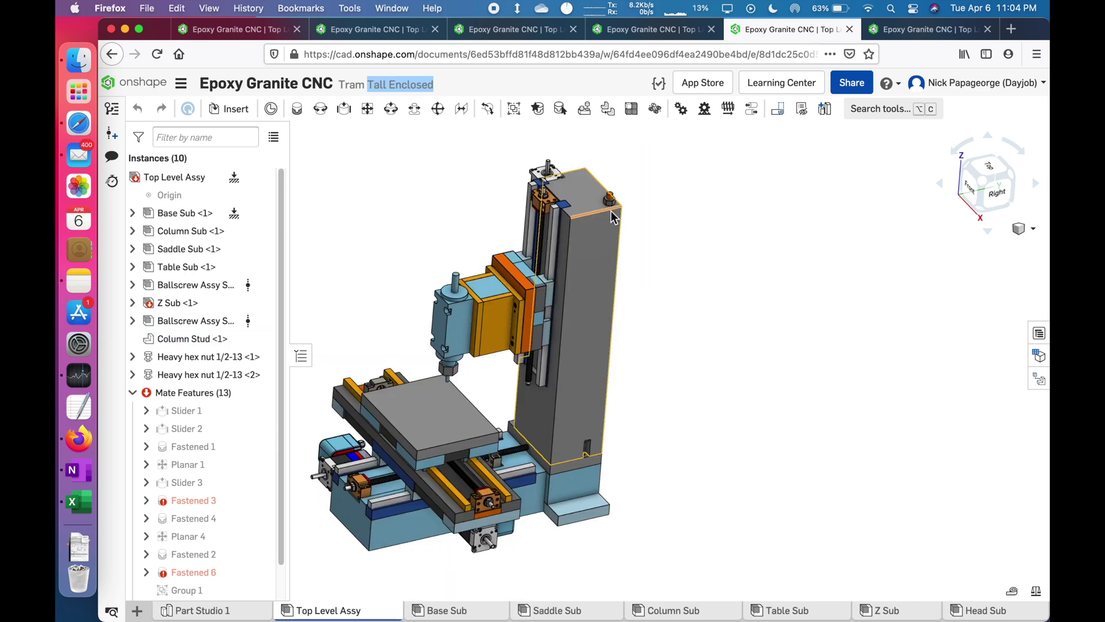
mouse_move(590, 291)
right_mouse_down()
mouse_move(576, 300)
mouse_move(587, 281)
mouse_move(606, 281)
right_mouse_up()
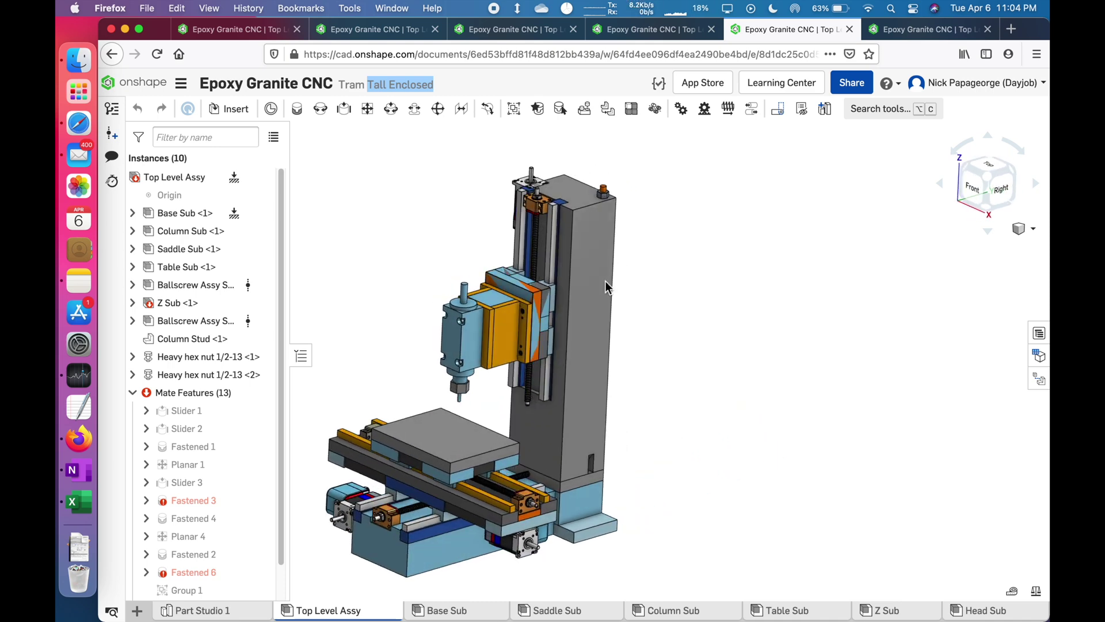
left_click(591, 285)
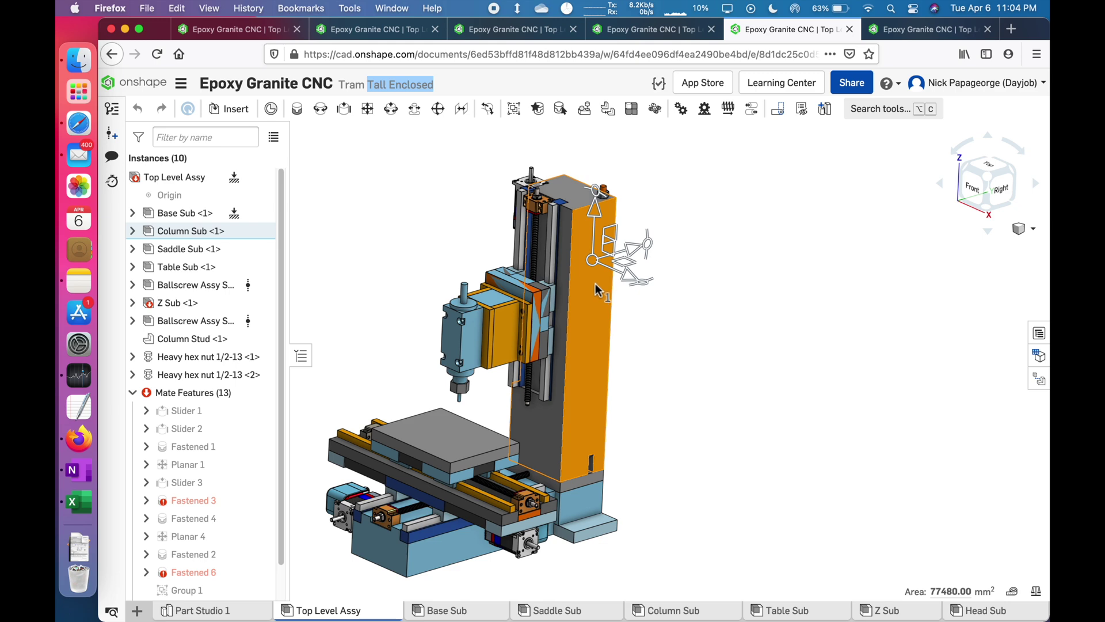
left_click(679, 294)
mouse_move(680, 294)
right_mouse_down()
mouse_move(648, 291)
mouse_move(671, 285)
right_mouse_up()
Step: Switch to the Tram tall external branch and bring the column's side with the exposed stud into view
left_click(919, 30)
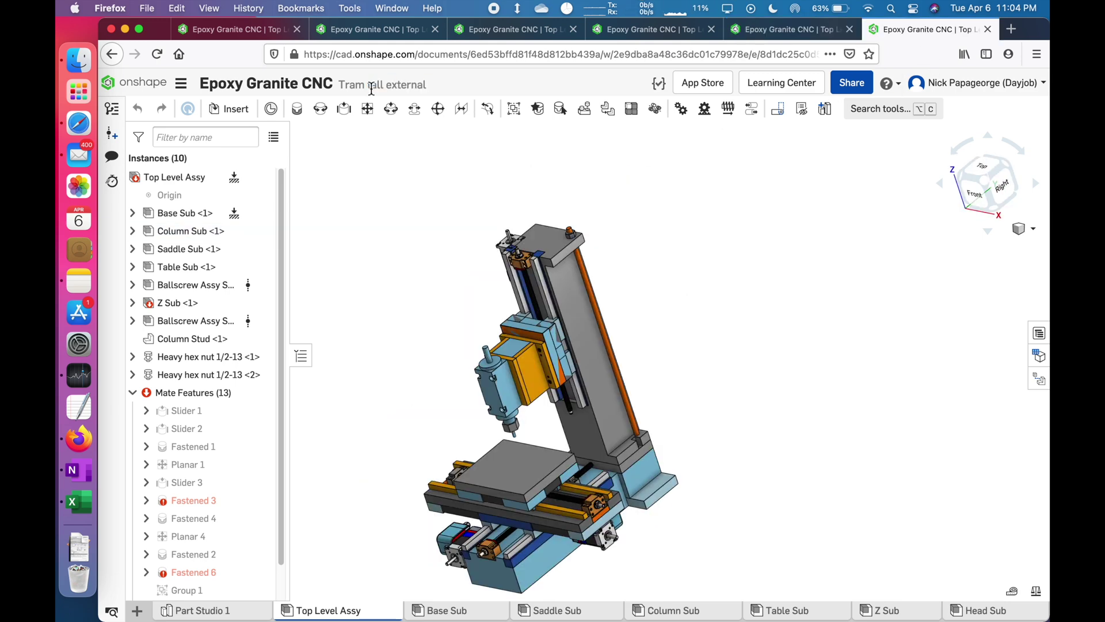
left_click_drag(371, 86, 418, 86)
scroll(462, 152, "down", 5)
scroll(517, 257, "up", 10)
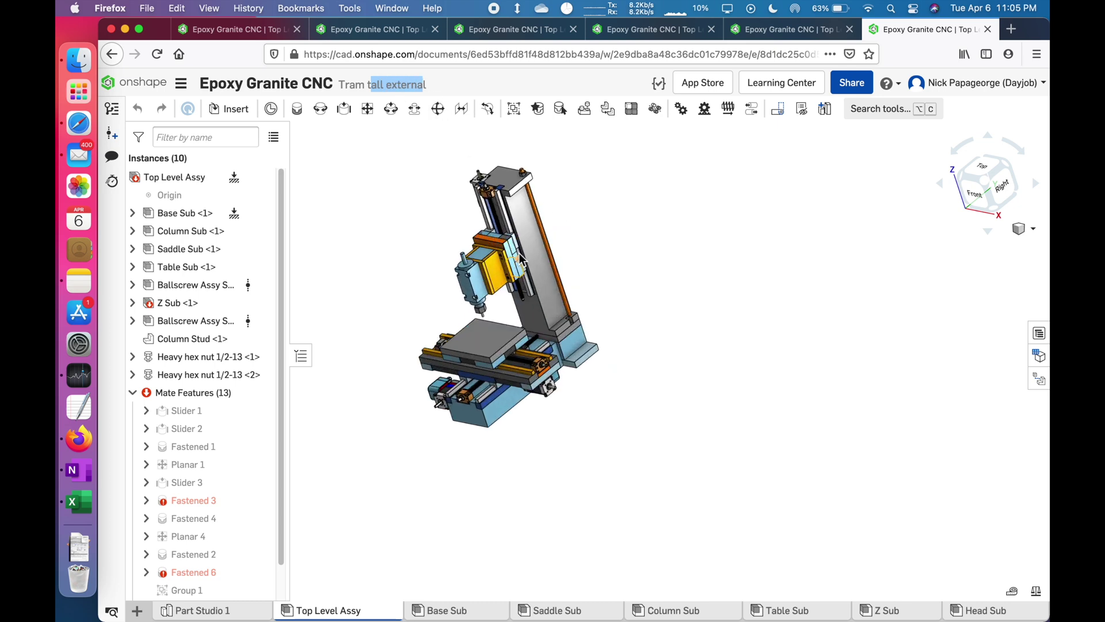
right_click_drag(517, 256, 448, 317)
scroll(450, 320, "down", 3)
right_click_drag(473, 219, 500, 241)
Step: Inspect the external column's recessed side face and exposed stud from the side, the front and below
left_click(507, 217)
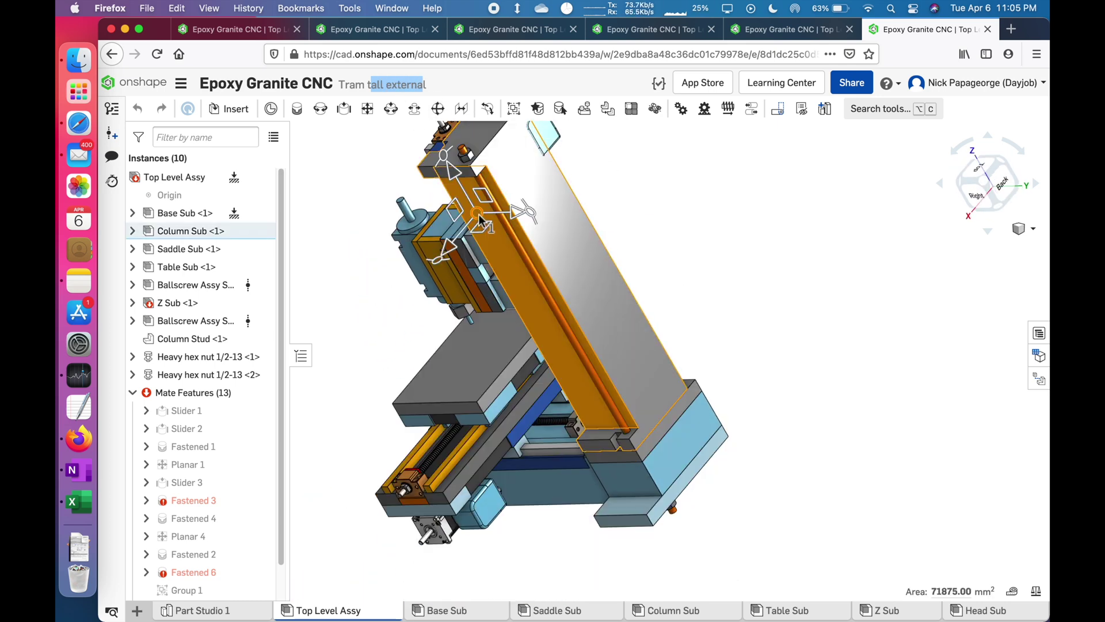
left_click(678, 264)
left_click(678, 268)
right_click_drag(678, 268, 638, 271)
left_click(572, 225)
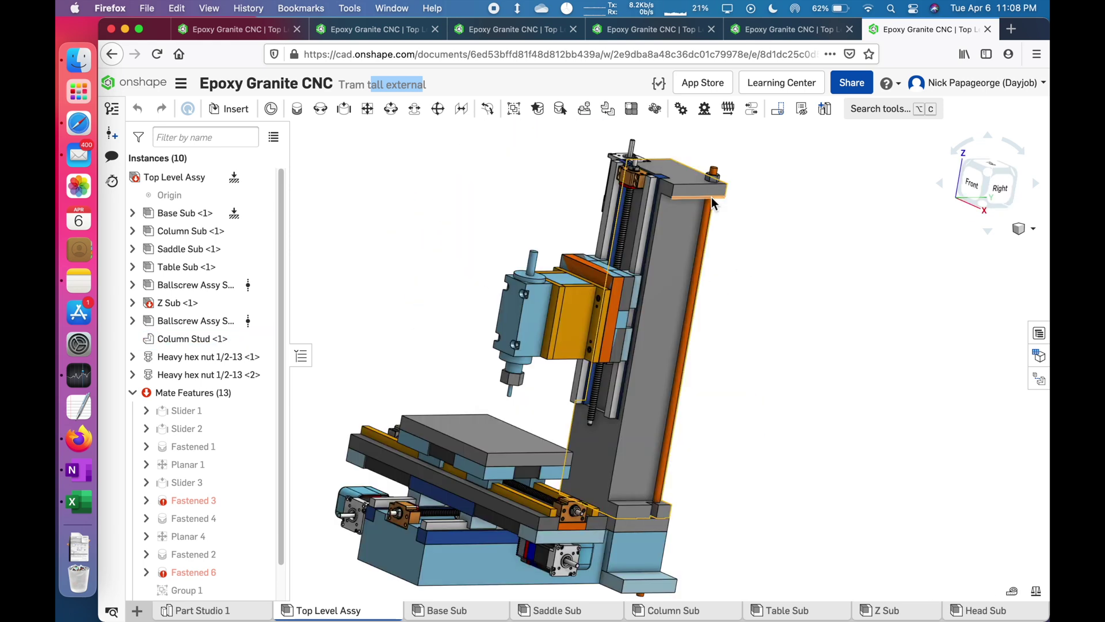
scroll(712, 197, "up", 5)
mouse_move(711, 197)
right_mouse_down()
mouse_move(682, 211)
mouse_move(706, 181)
right_mouse_up()
scroll(682, 212, "down", 5)
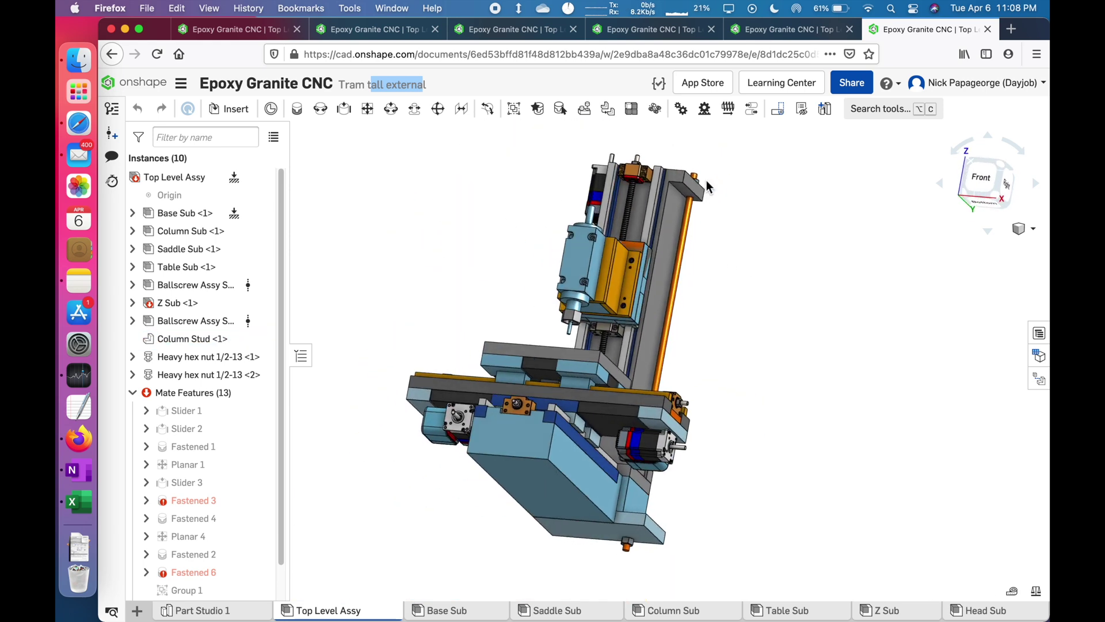
Step: Compare with the column top in the Tram Tall Enclosed branch and return to the Tram tall external branch
left_click(775, 29)
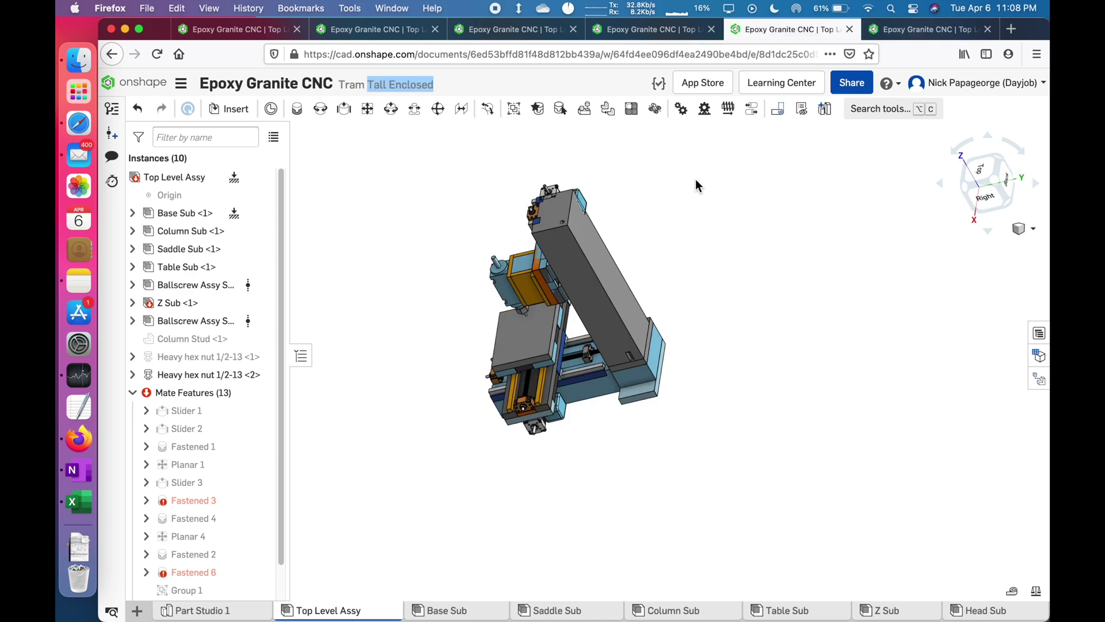
scroll(565, 221, "up", 5)
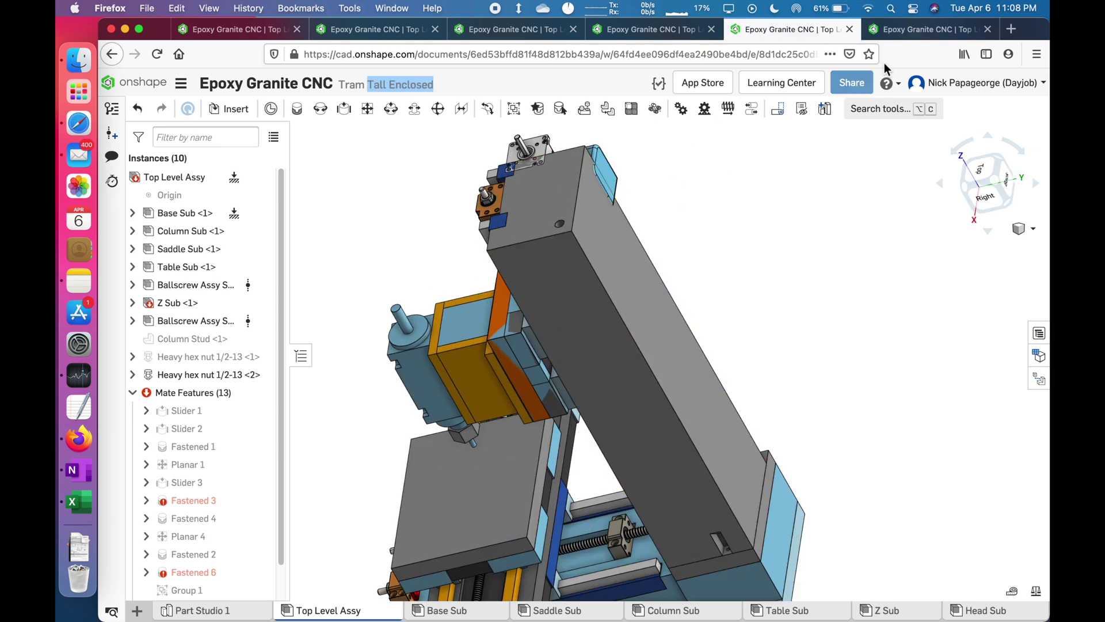
left_click(906, 27)
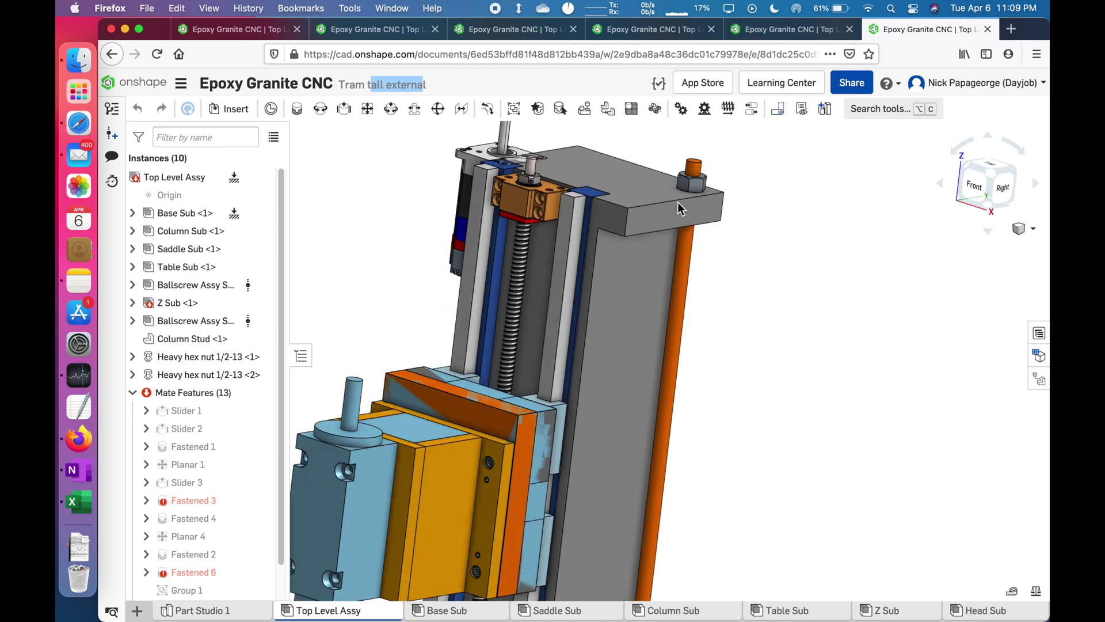
Step: Inspect the external column's top ledge from behind, where the stud passes through beneath the nut
right_click_drag(679, 202, 577, 229)
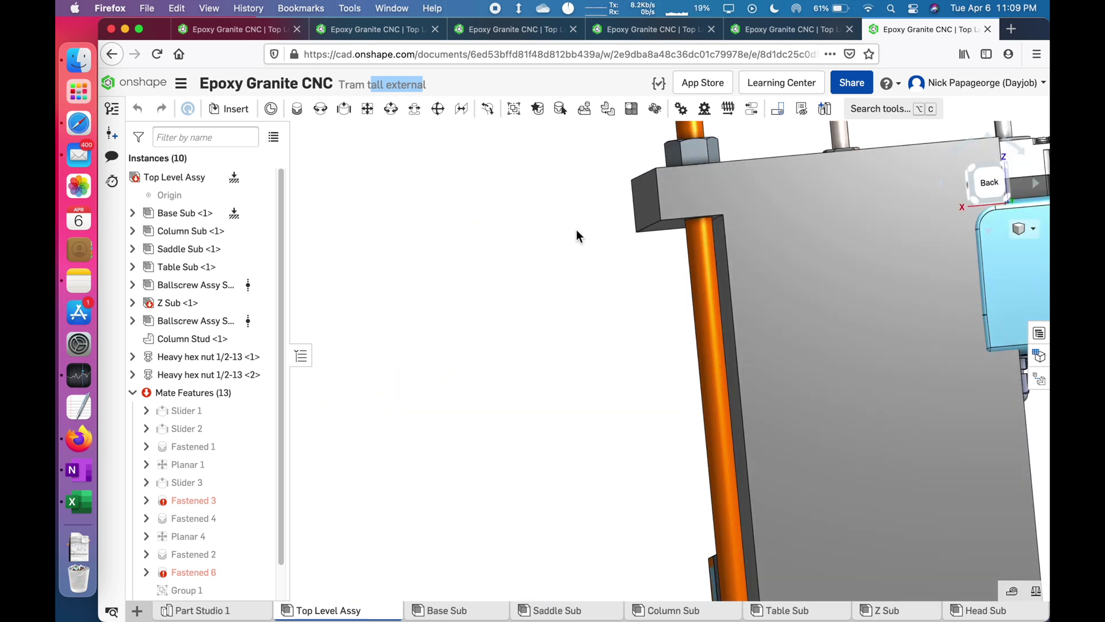
scroll(704, 211, "up", 5)
scroll(687, 231, "down", 2)
left_click(680, 231)
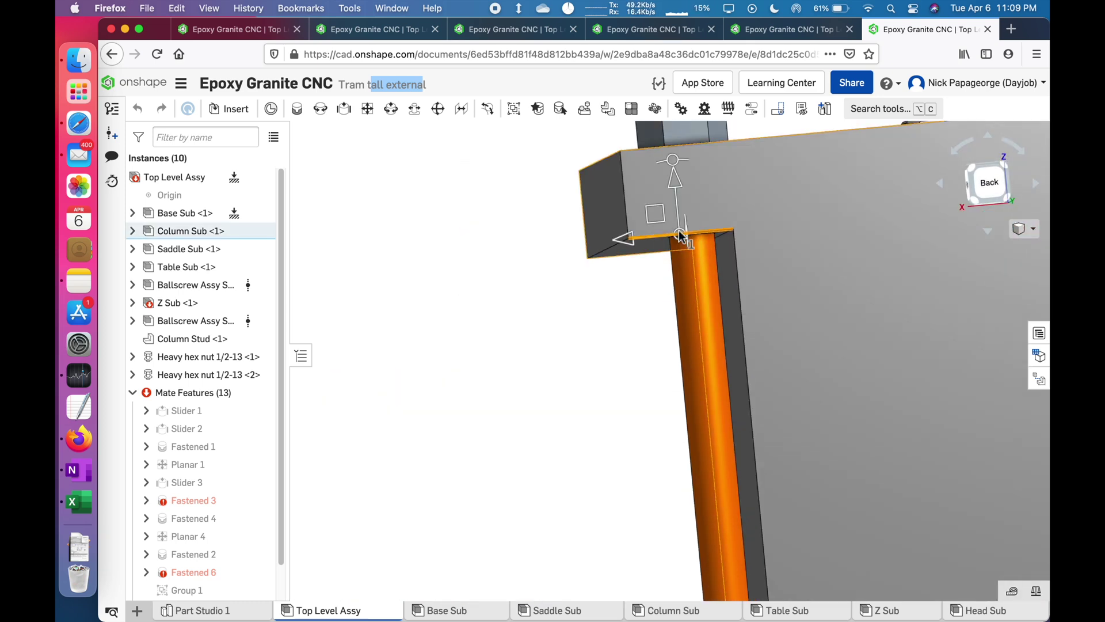
left_click(641, 281)
mouse_move(645, 269)
right_mouse_down()
mouse_move(646, 252)
mouse_move(647, 285)
right_mouse_up()
left_click(644, 254)
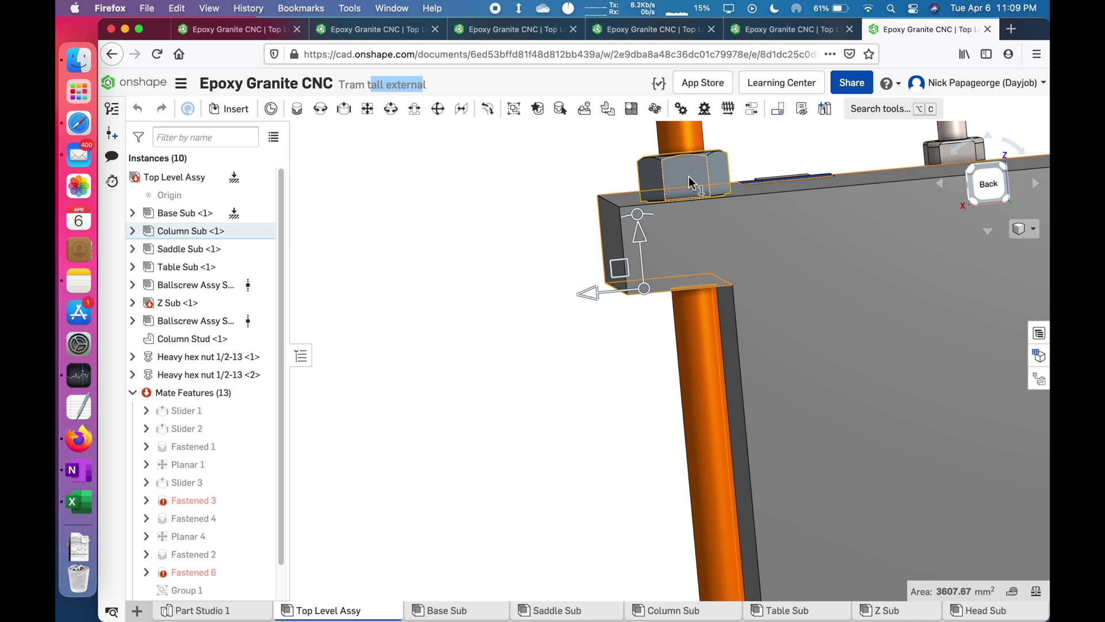
Step: Check the length of the top ledge's vertical edge and view the ledge's underside around the stud
scroll(569, 215, "down", 3)
left_click(594, 230)
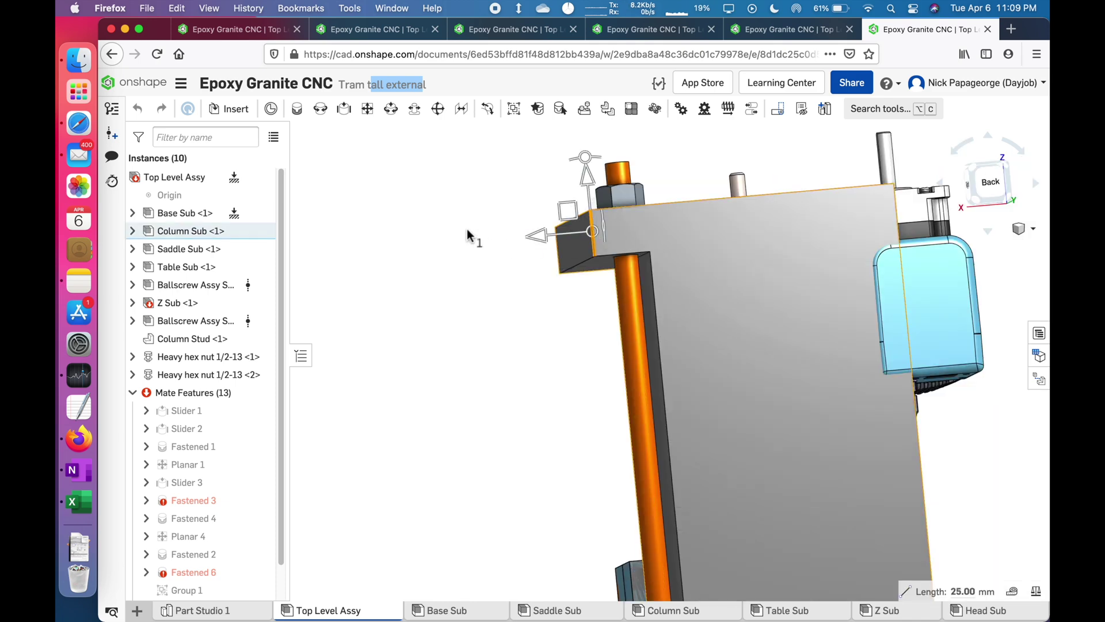
left_click(467, 229)
scroll(605, 231, "up", 5)
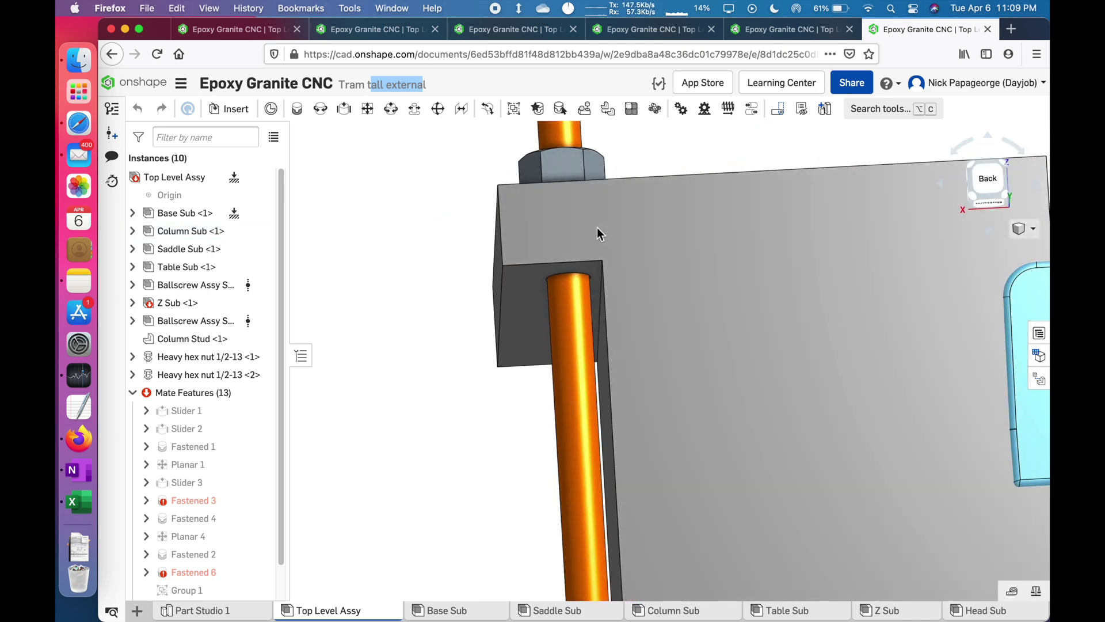
right_click_drag(597, 228, 607, 235)
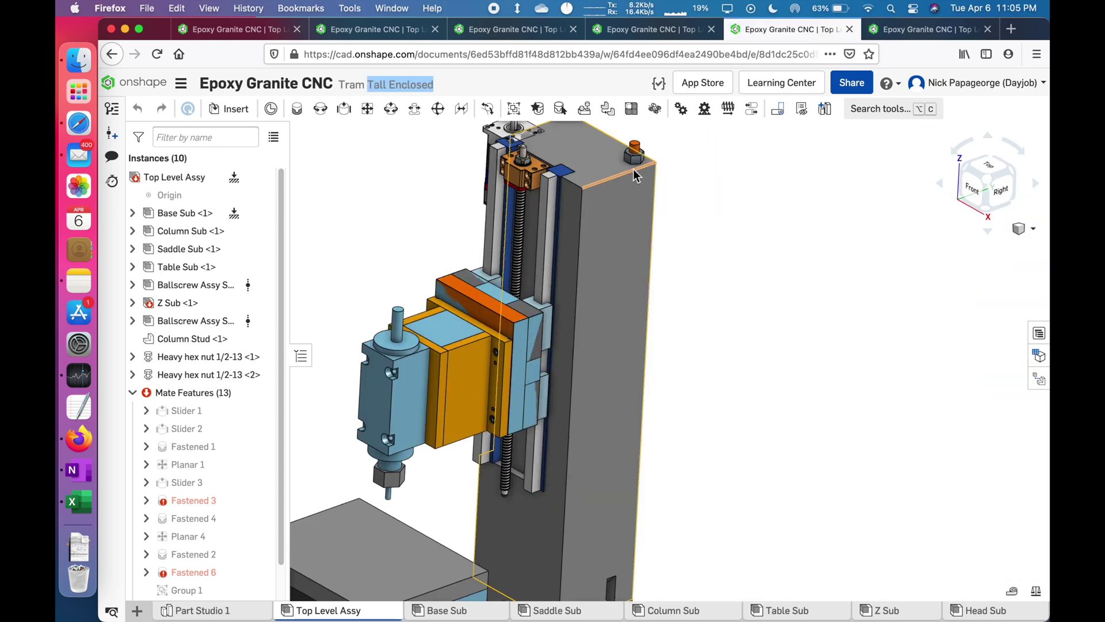
Step: In the Tram Tall Enclosed branch, hide the column stud and its top nut and examine the stud hole in the column top
scroll(633, 168, "up", 5)
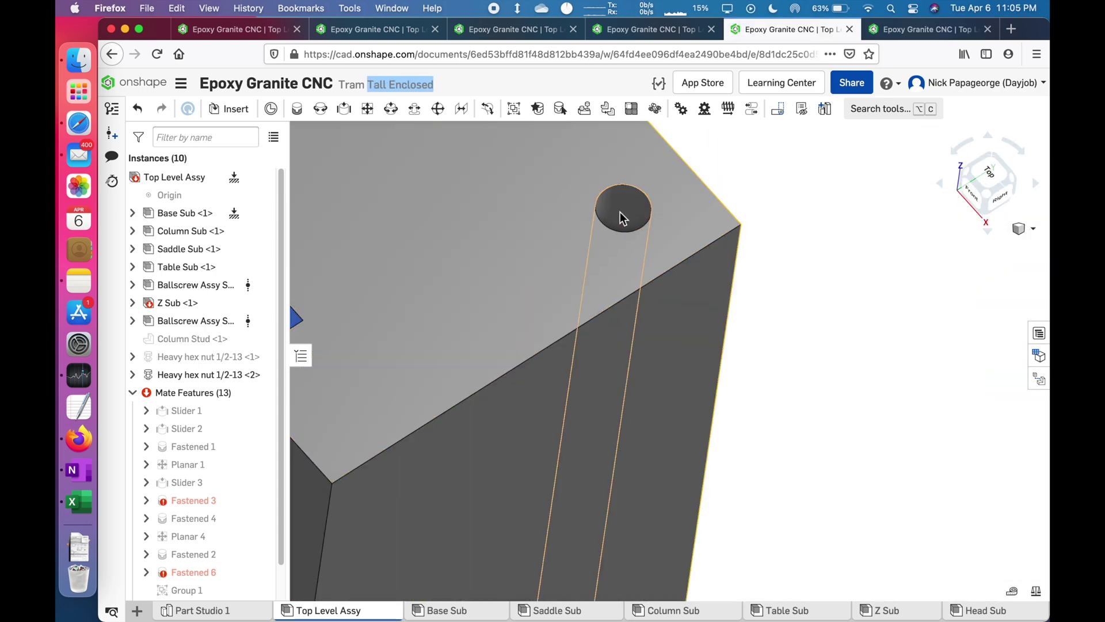
scroll(620, 212, "down", 5)
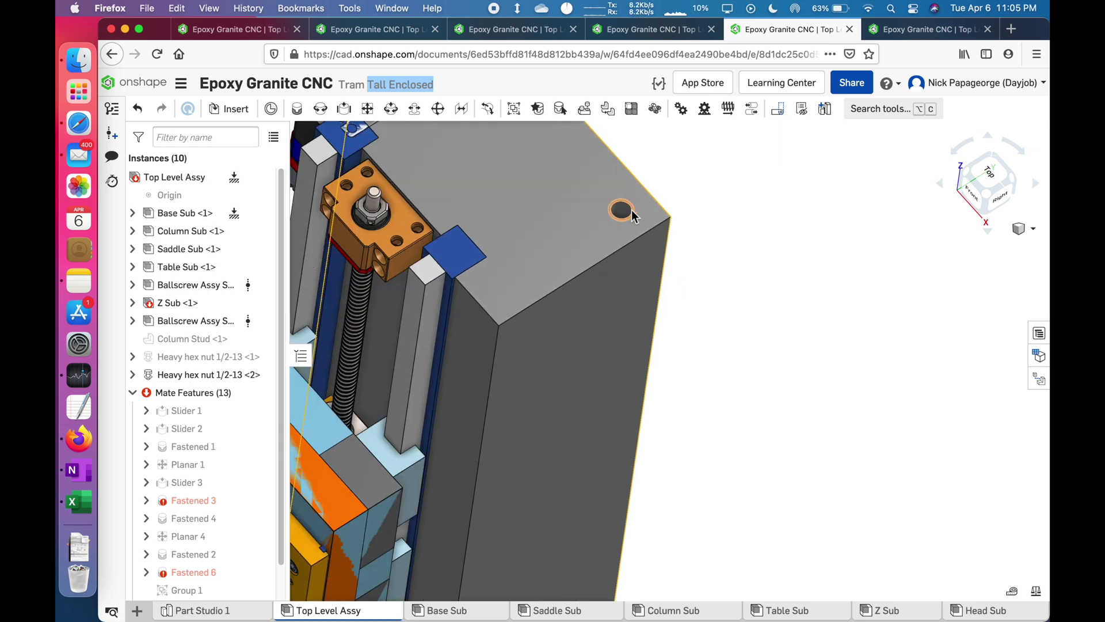
scroll(633, 218, "up", 3)
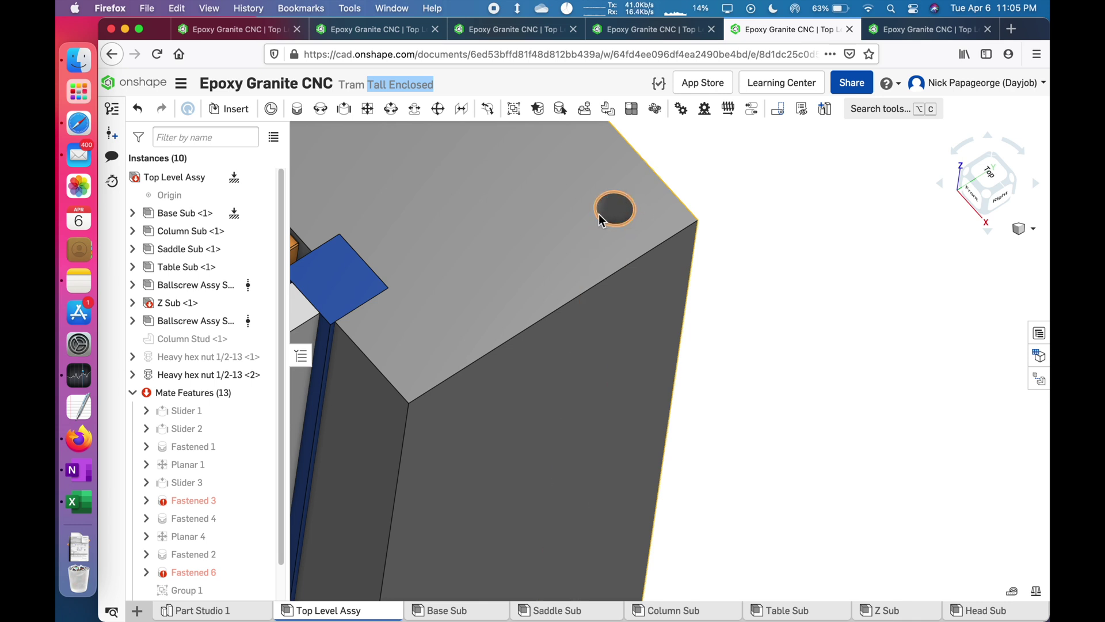
scroll(628, 219, "down", 2)
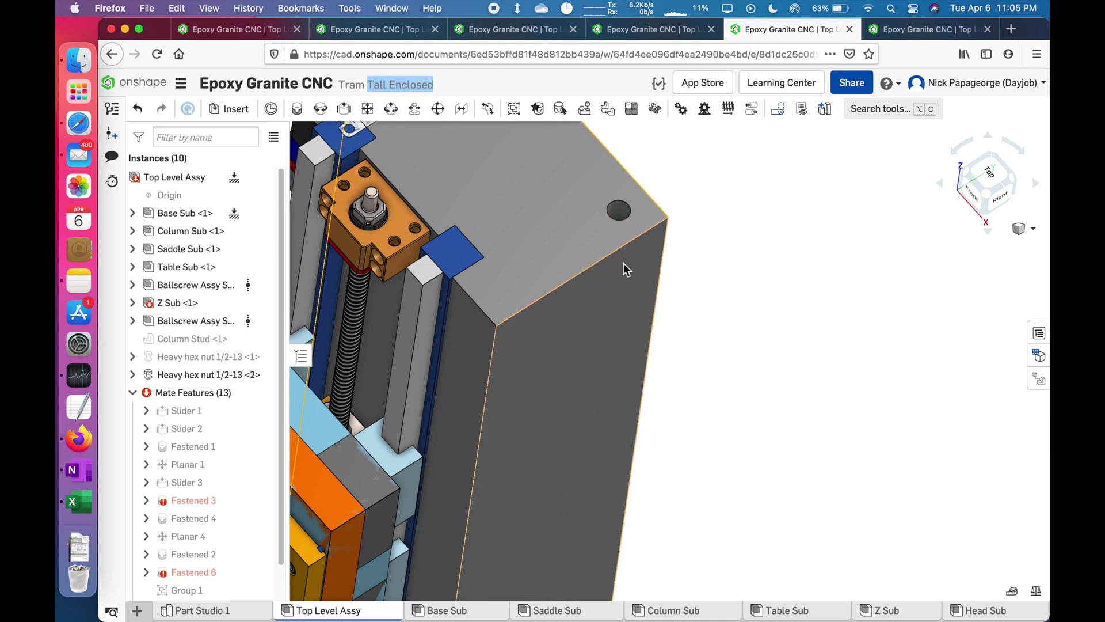
Step: Review the whole tall enclosed machine with its stud hidden, from the column's top hole to the lower side pocket
scroll(621, 239, "down", 3)
right_click_drag(615, 238, 622, 211)
scroll(623, 214, "down", 3)
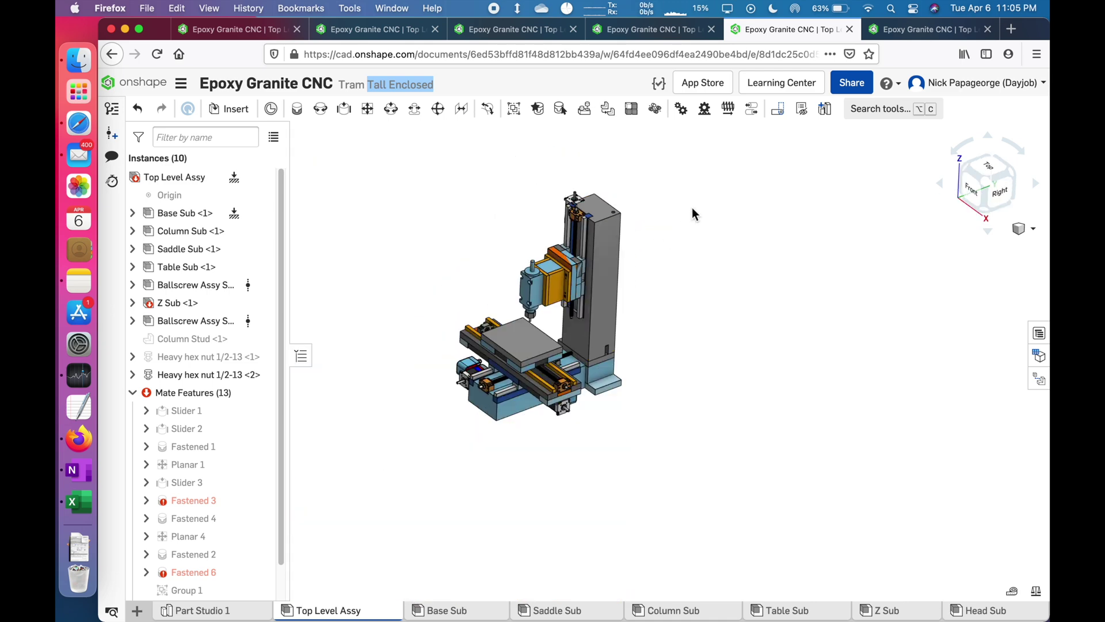
scroll(621, 212, "up", 3)
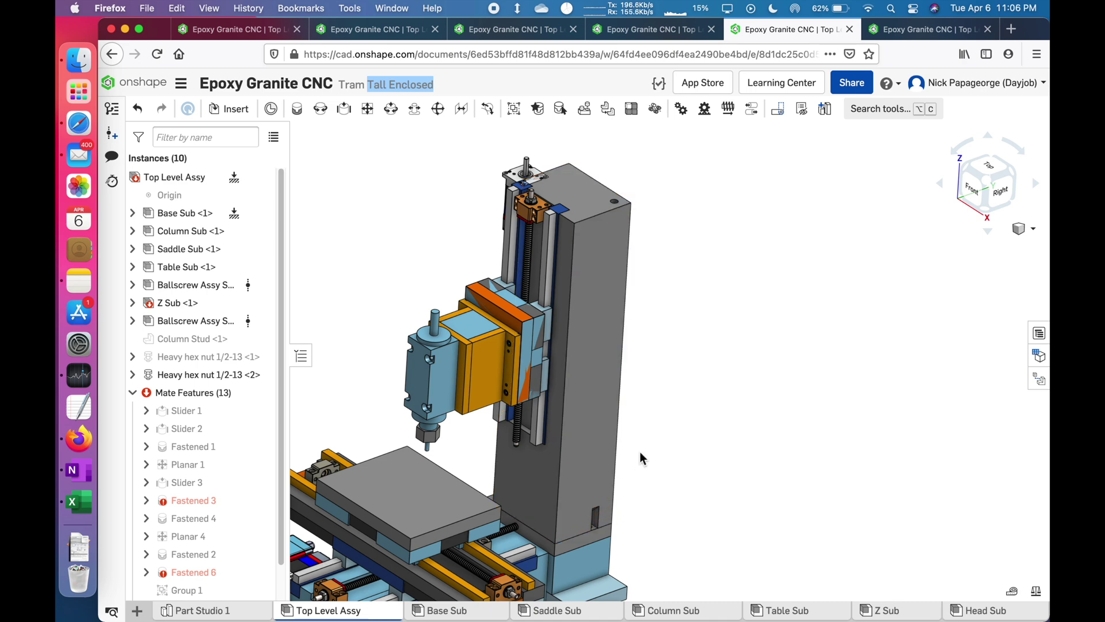
scroll(674, 268, "down", 3)
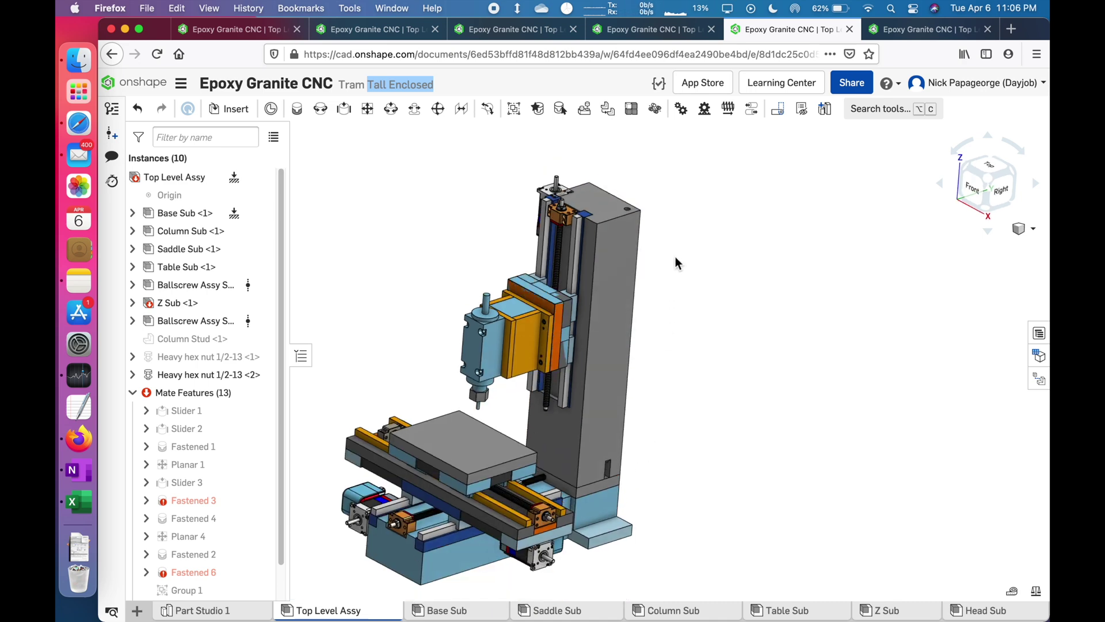
Step: Switch to the Tram Flat Plate branch and examine the bolted column-to-base joint from the side and back
left_click(507, 30)
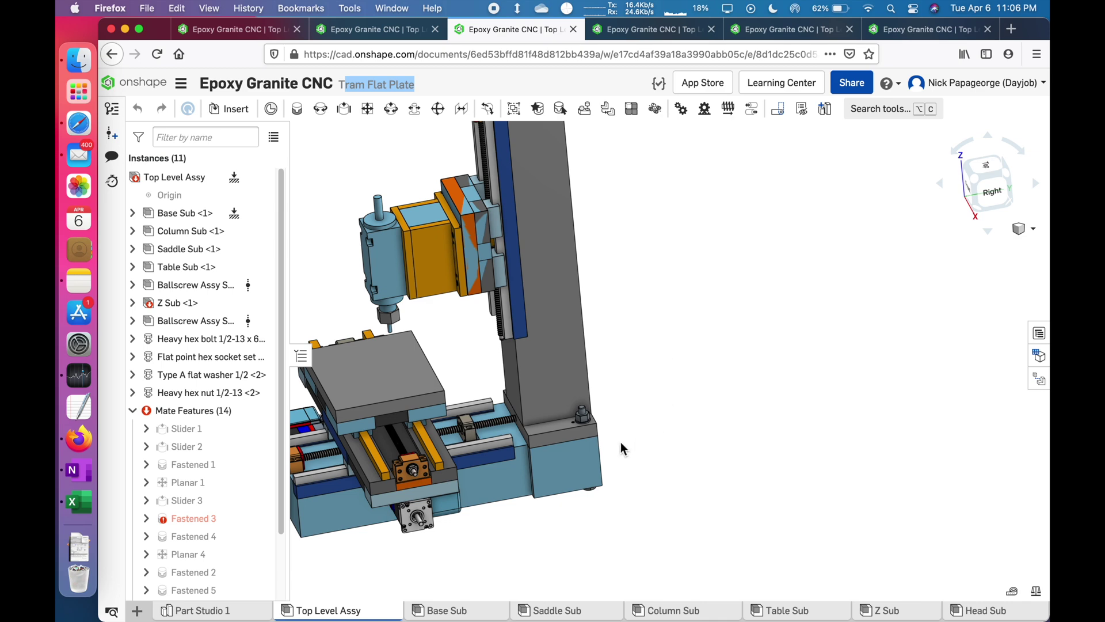
scroll(582, 431, "up", 3)
right_click_drag(582, 431, 714, 508)
left_click(621, 503)
left_click(715, 510)
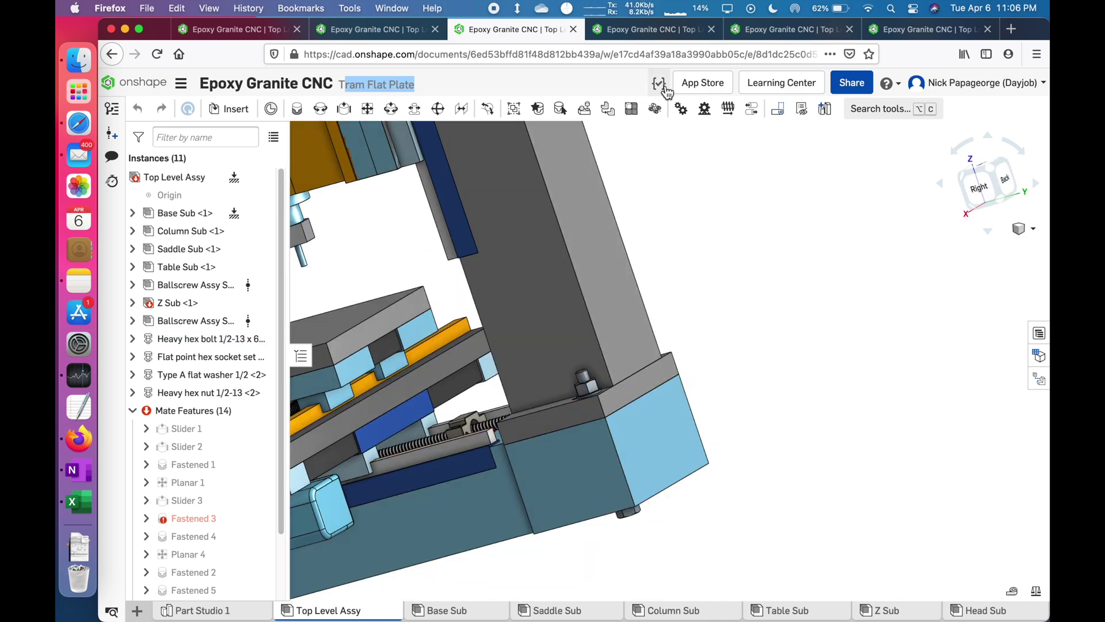
Step: Switch to the Tram Med Height branch and trace the column stud from the ledge nut down through the base
left_click(659, 30)
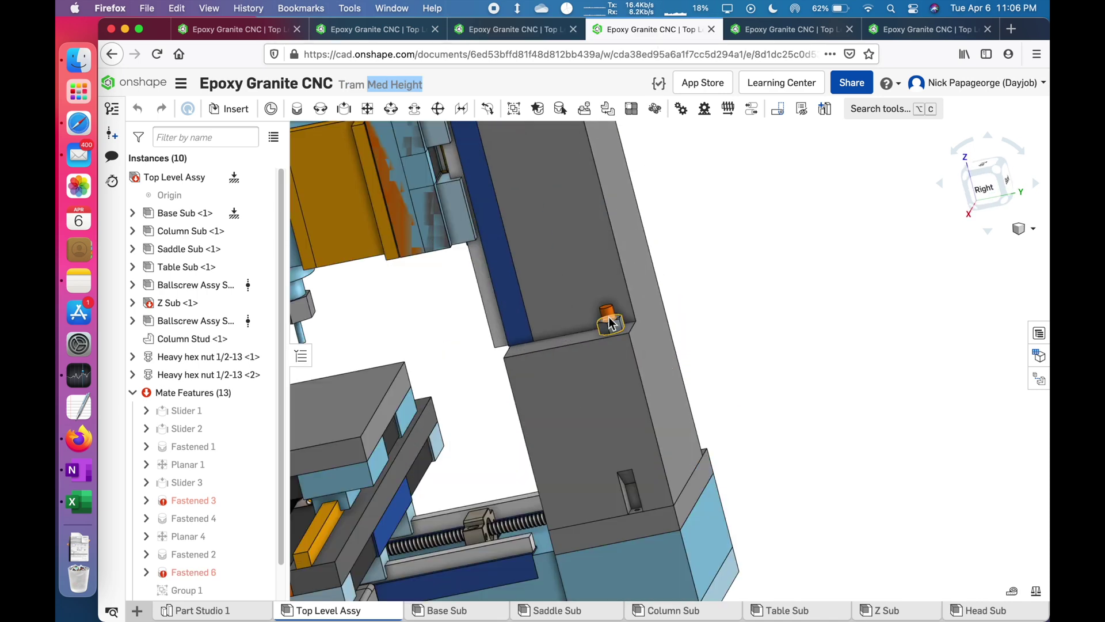
left_click(611, 316)
scroll(599, 314, "down", 5)
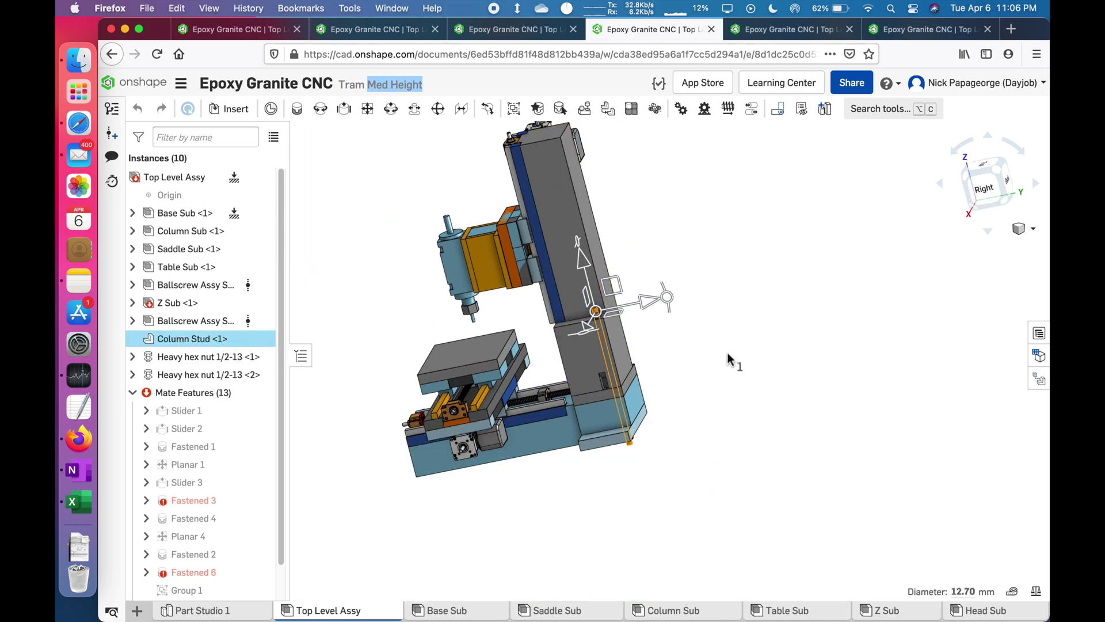
left_click(728, 354)
right_click_drag(680, 352, 720, 351)
left_click(590, 312)
scroll(591, 314, "up", 3)
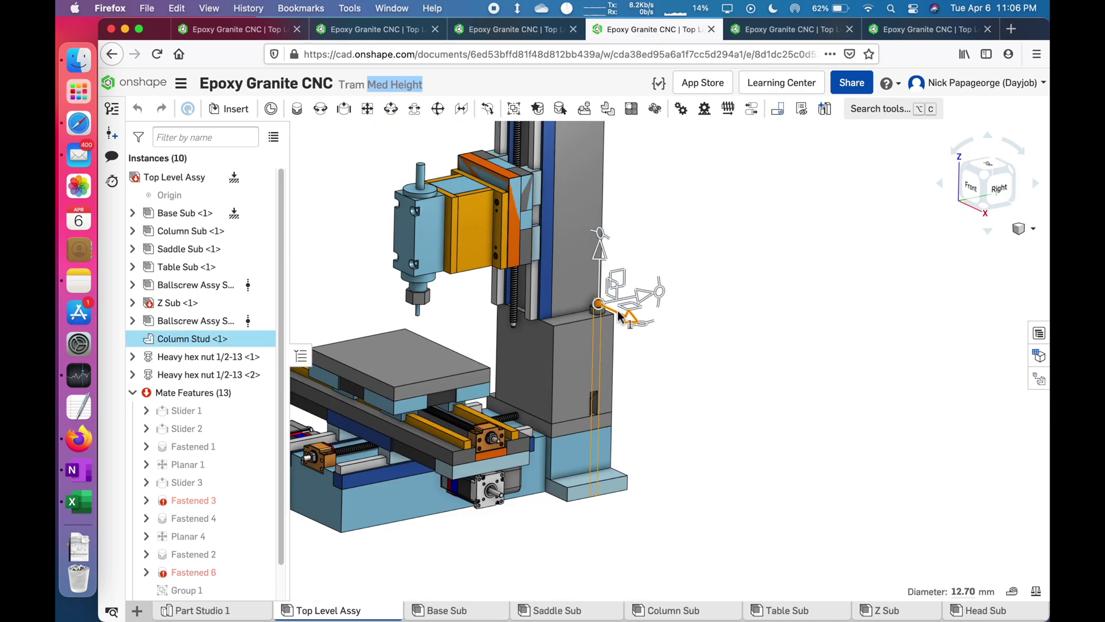
right_click_drag(646, 331, 651, 339)
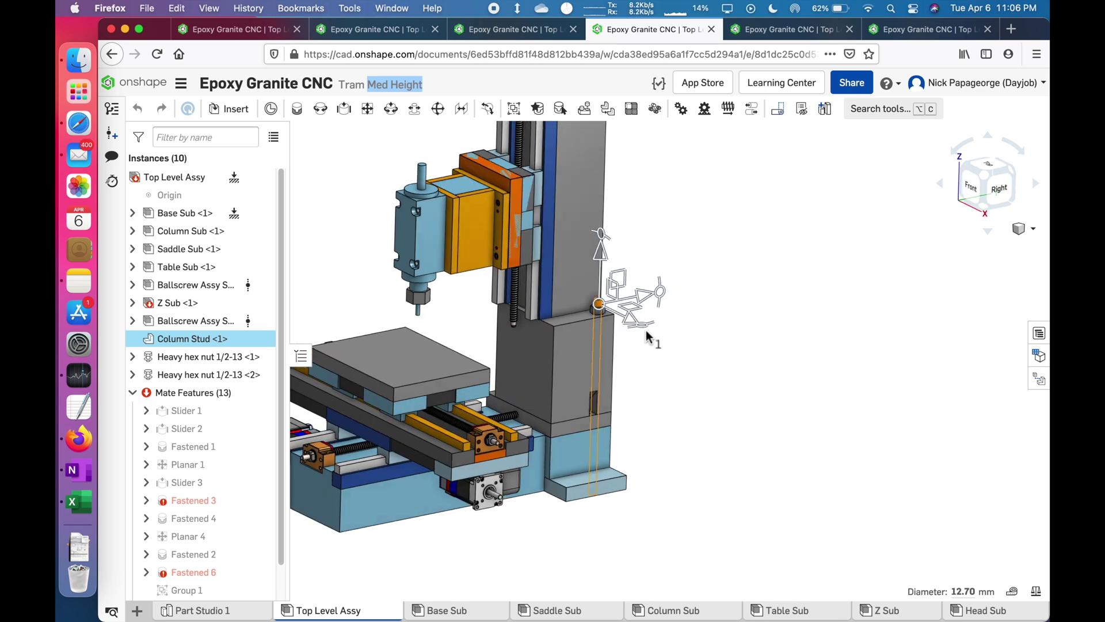
left_click(695, 376)
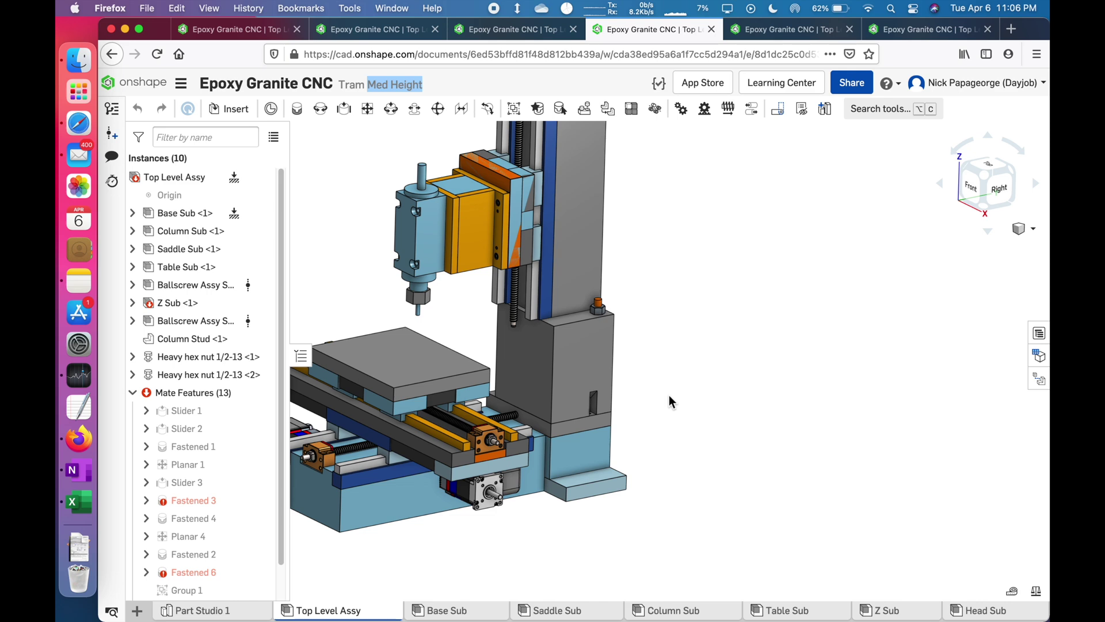
Step: Review the whole Med Height machine from above, comparing the column's full height with its stud ledge
right_click_drag(662, 410, 659, 497)
scroll(659, 497, "down", 3)
scroll(564, 360, "up", 6)
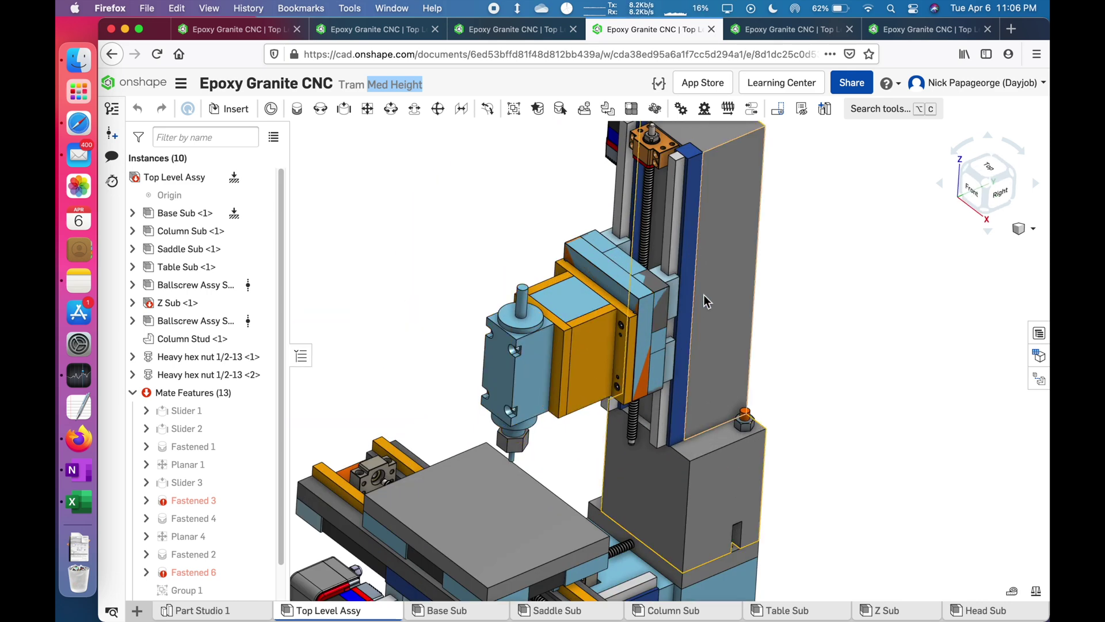
scroll(613, 361, "down", 2)
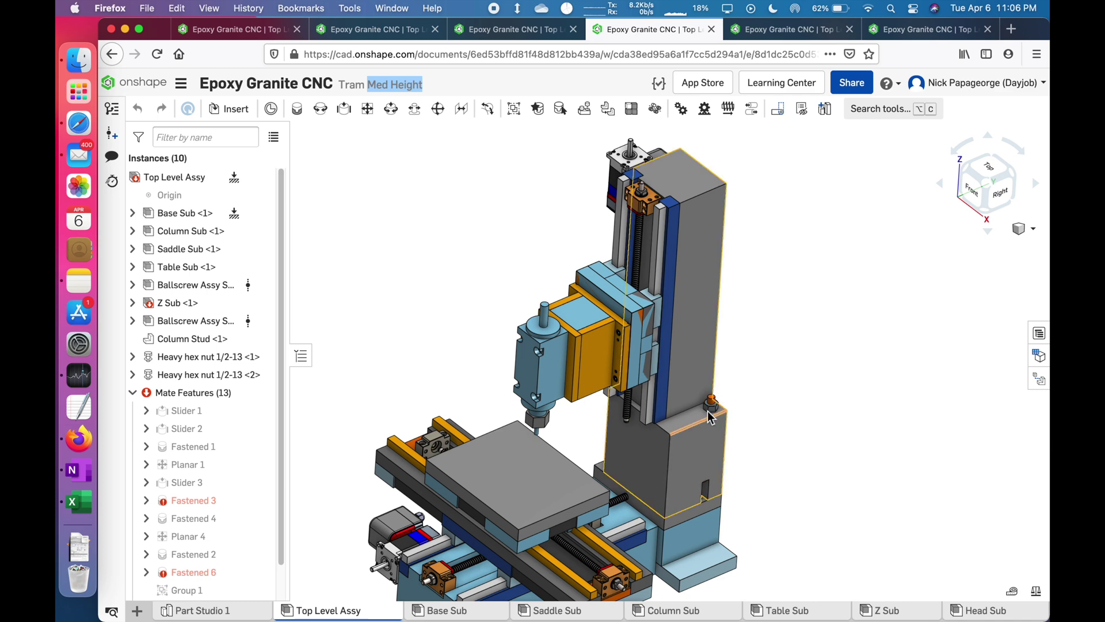
scroll(686, 420, "down", 2)
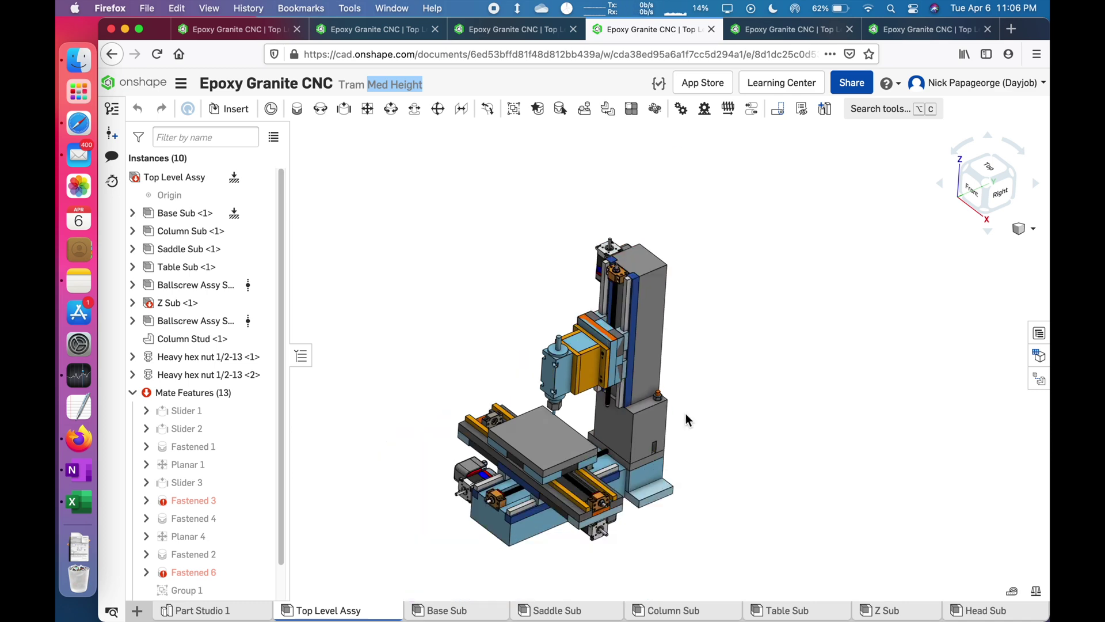
scroll(685, 415, "up", 3)
scroll(671, 421, "down", 5)
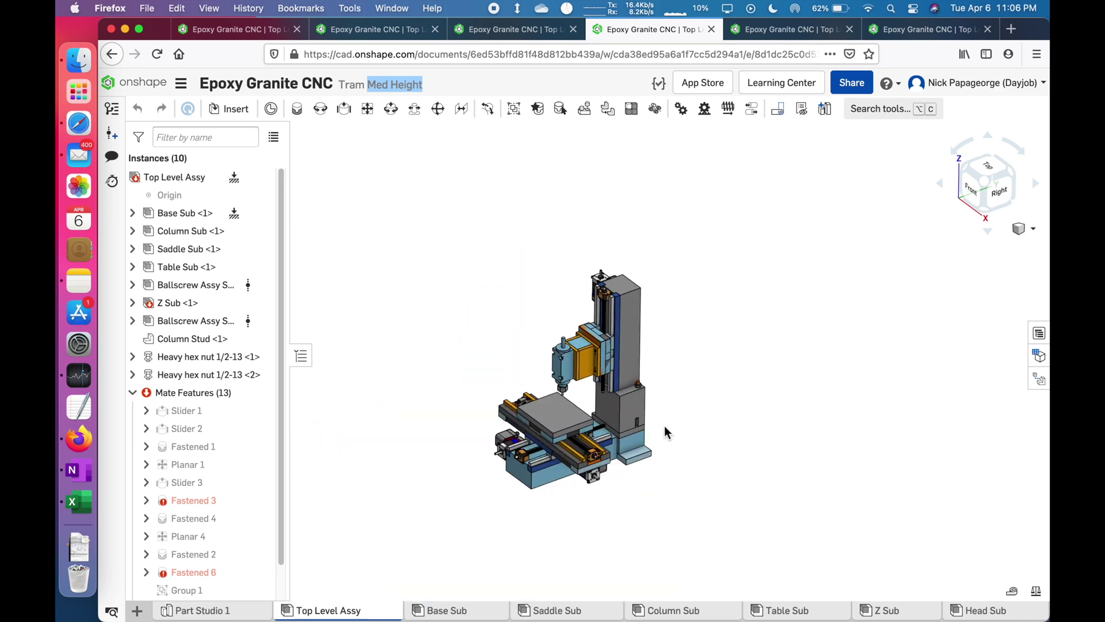
Step: Glance at the Tram Tall Enclosed branch for comparison, and examine the stud nut and ledge face on the Med Height column
left_click(788, 31)
left_click(913, 36)
left_click(807, 30)
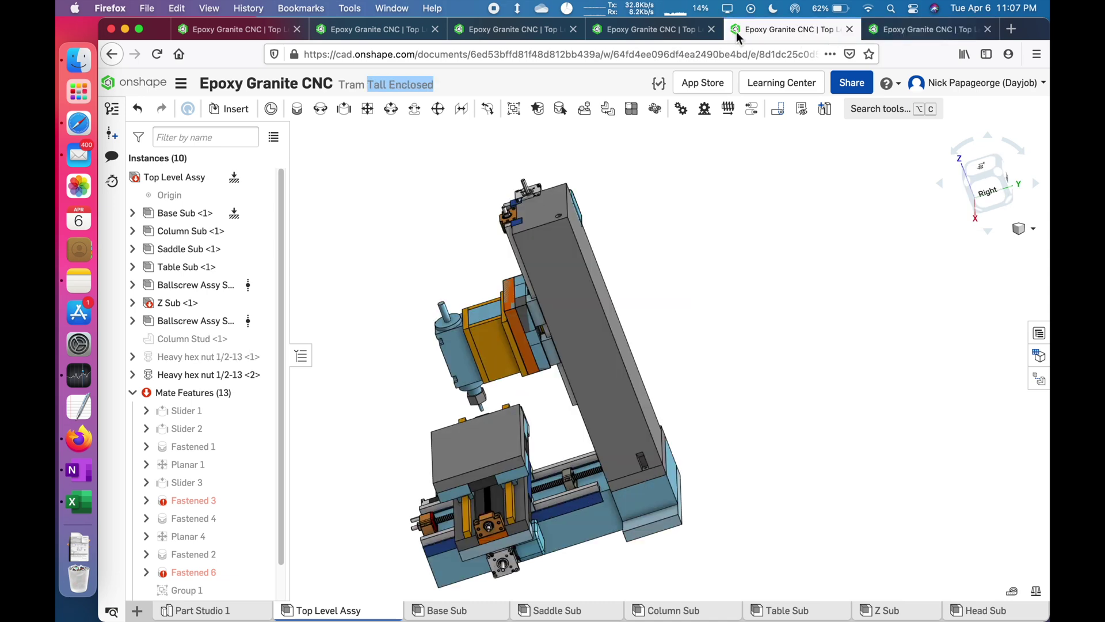
left_click(652, 28)
scroll(578, 398, "up", 4)
left_click(498, 337)
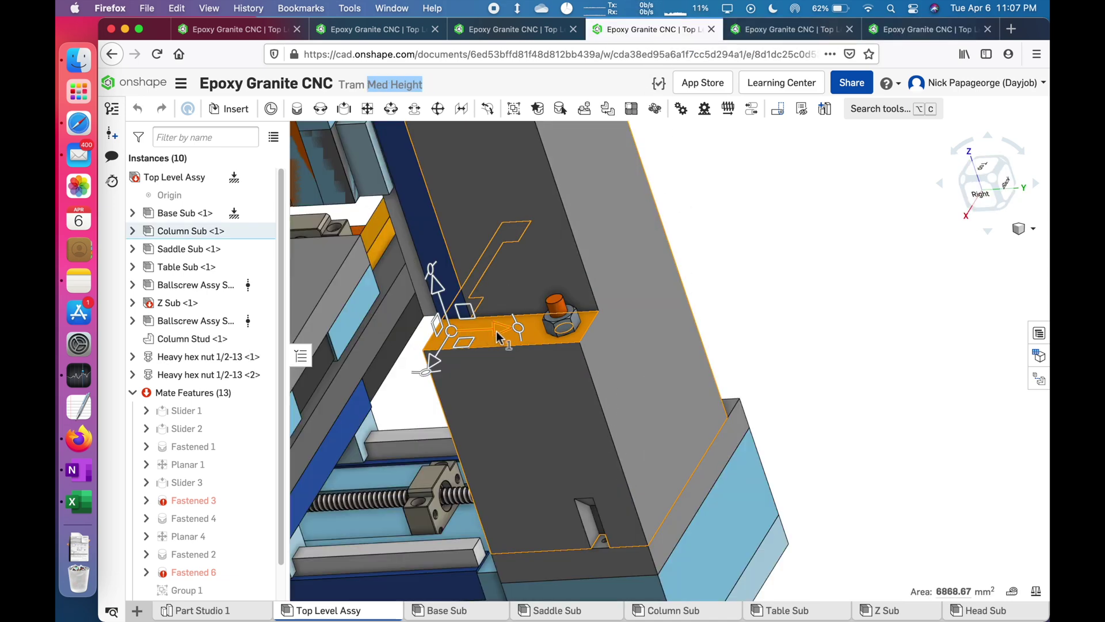
right_click_drag(555, 333, 530, 346)
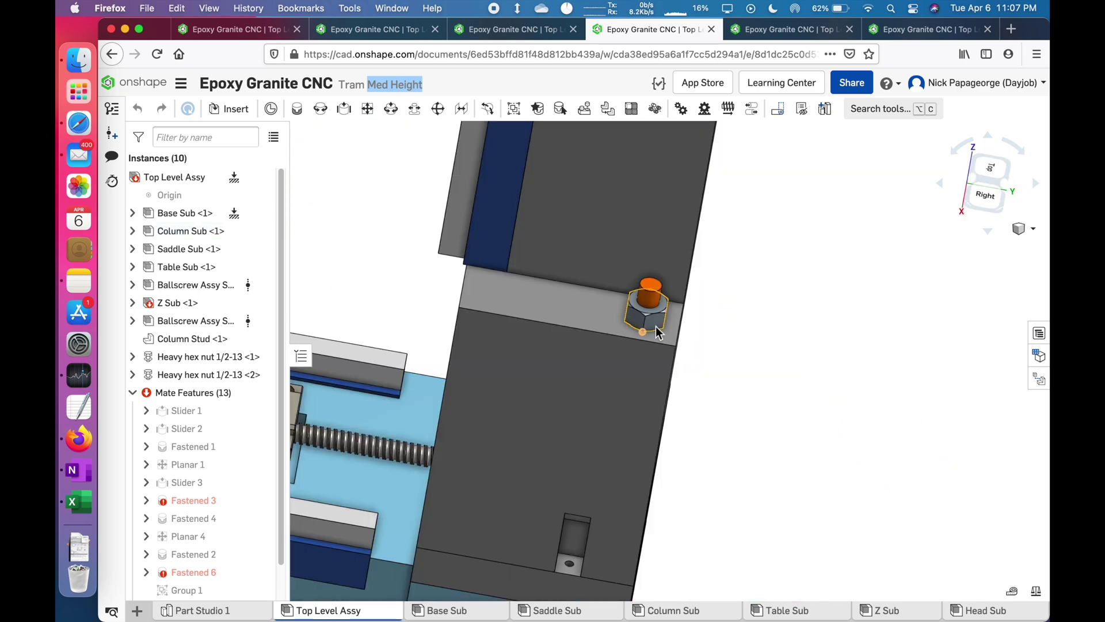
scroll(617, 313, "down", 2)
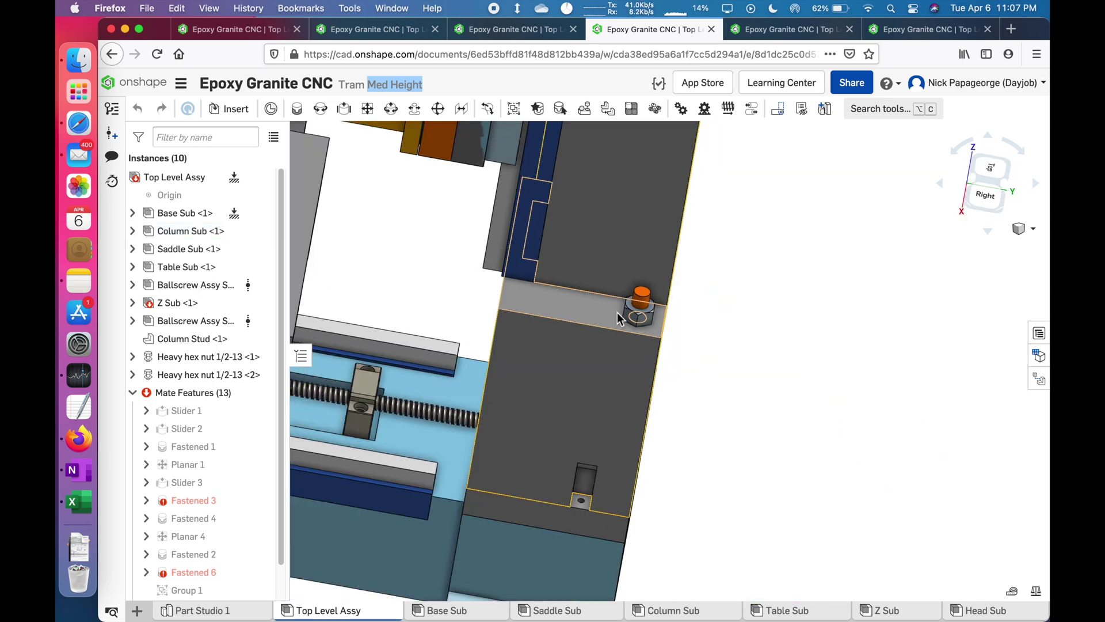
left_click(586, 307)
left_click(706, 305)
Step: Examine the protruding base foot beneath the Med Height column from the front and from the underside
scroll(686, 309, "down", 5)
right_click_drag(622, 322, 653, 314)
scroll(653, 314, "down", 5)
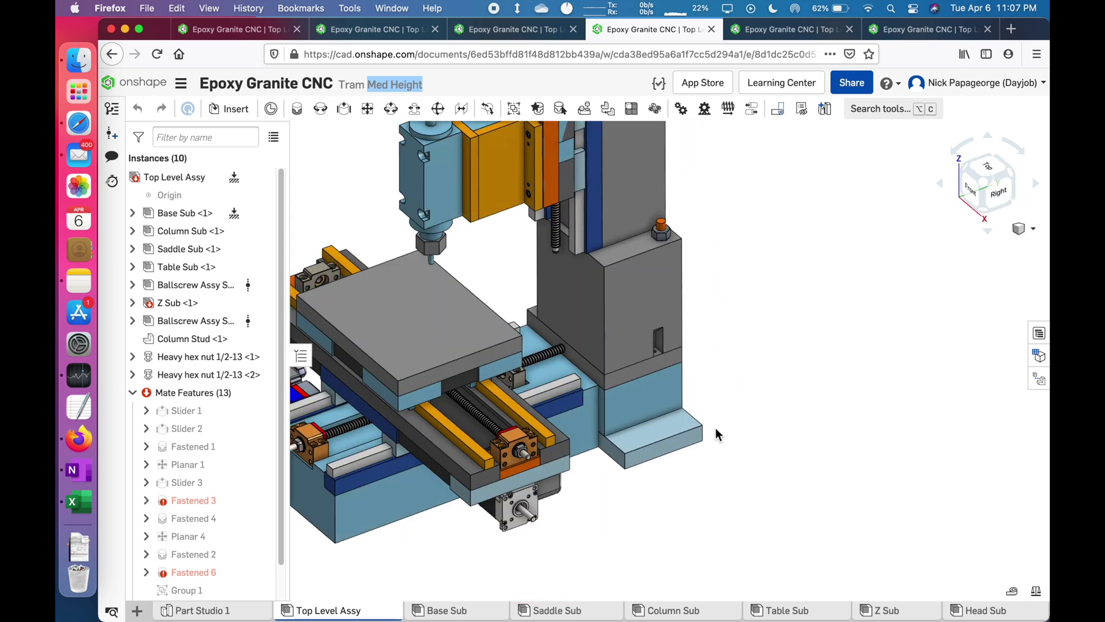
scroll(716, 427, "up", 3)
left_click(655, 422)
right_click_drag(654, 421, 574, 393)
scroll(573, 393, "down", 5)
left_click(772, 313)
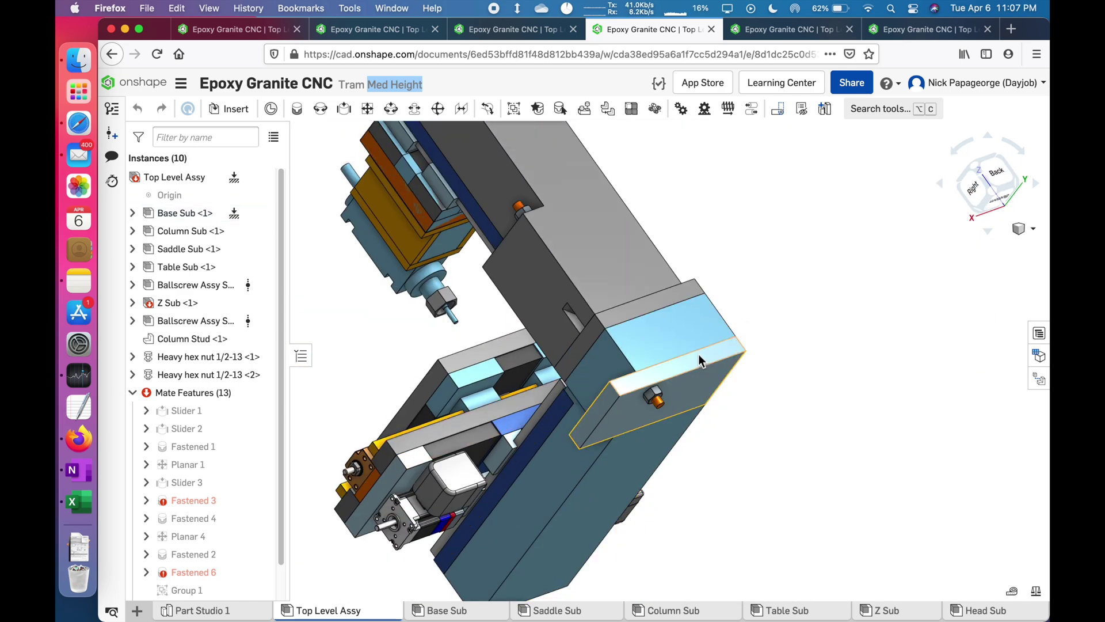
Step: Inspect the lower hex nut and stud end under the base foot of the Med Height machine up close
scroll(682, 350, "up", 5)
scroll(670, 341, "down", 5)
scroll(569, 341, "up", 4)
right_click_drag(670, 342, 570, 369)
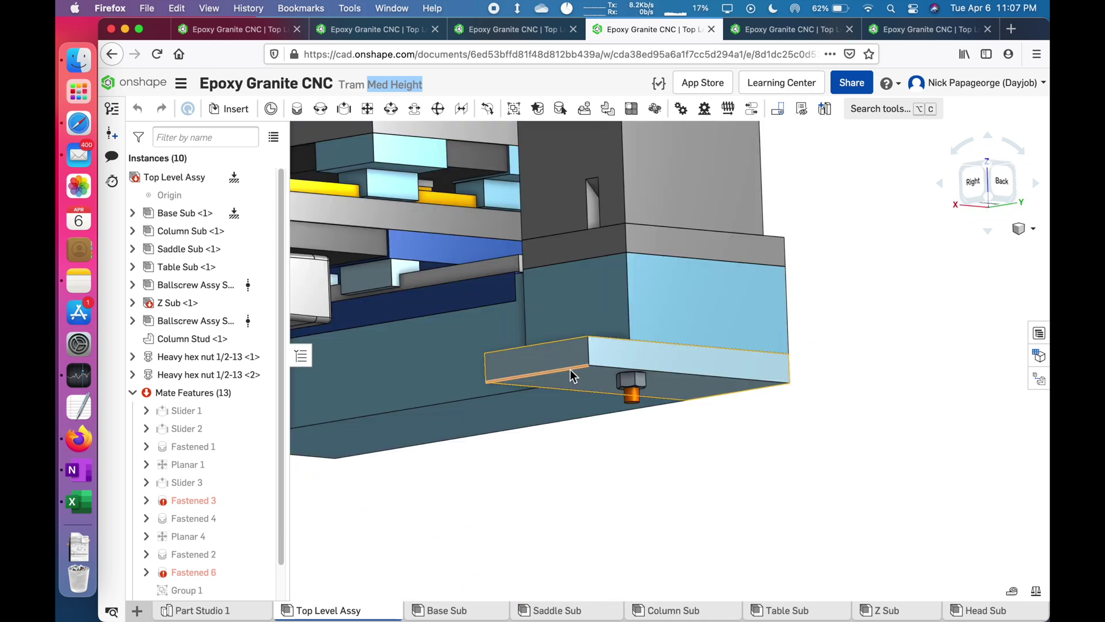
mouse_move(570, 450)
right_mouse_down()
mouse_move(579, 461)
mouse_move(562, 445)
right_mouse_up()
scroll(576, 447, "up", 5)
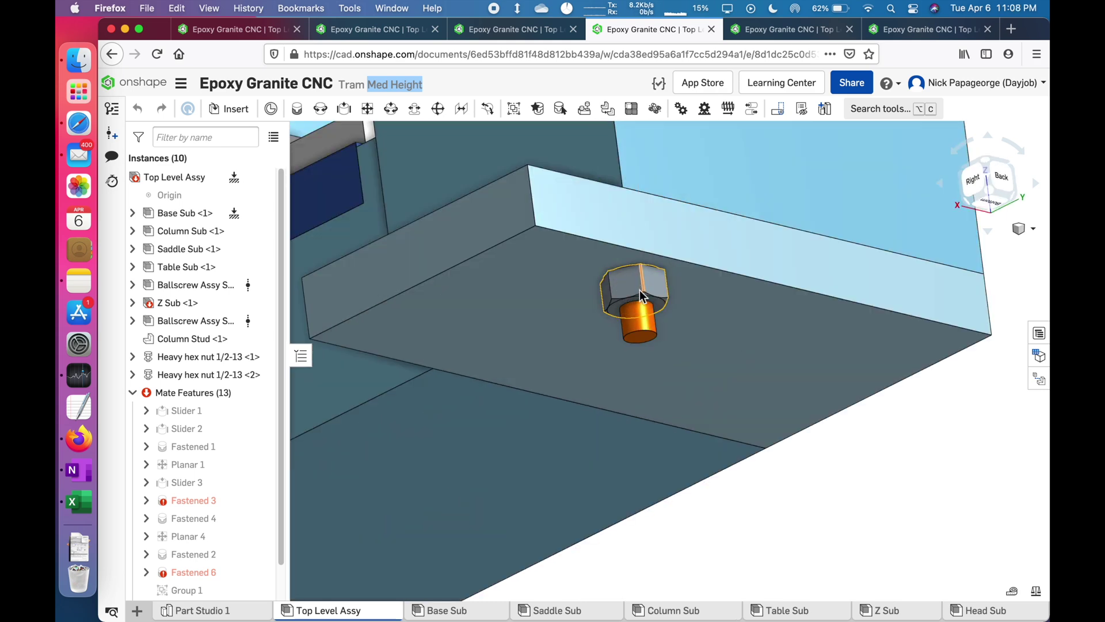
right_click_drag(637, 333, 607, 340)
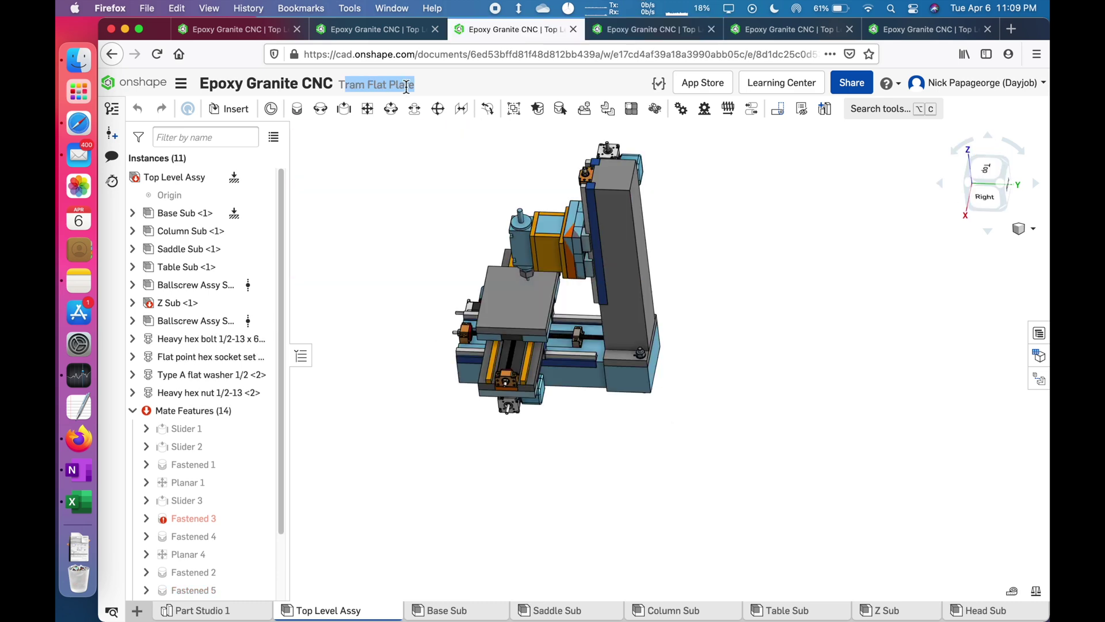
Step: Compare the column bolting in the Tram Flat Plate, Med Height, Tall Enclosed and tall external branches
right_click_drag(512, 287, 612, 345)
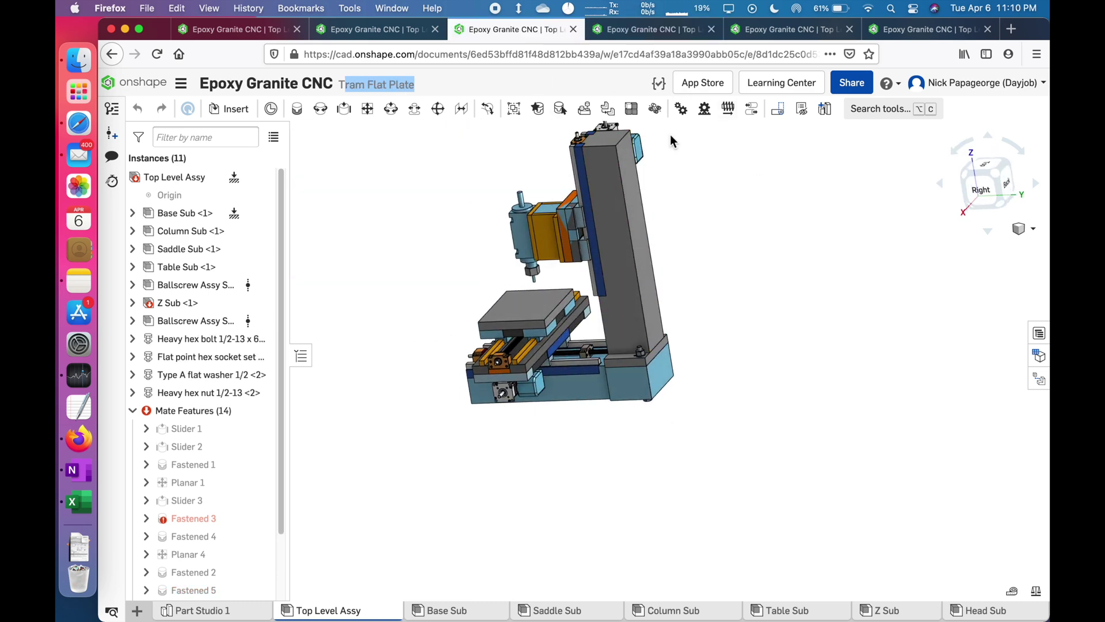
key("ctrl+Tab")
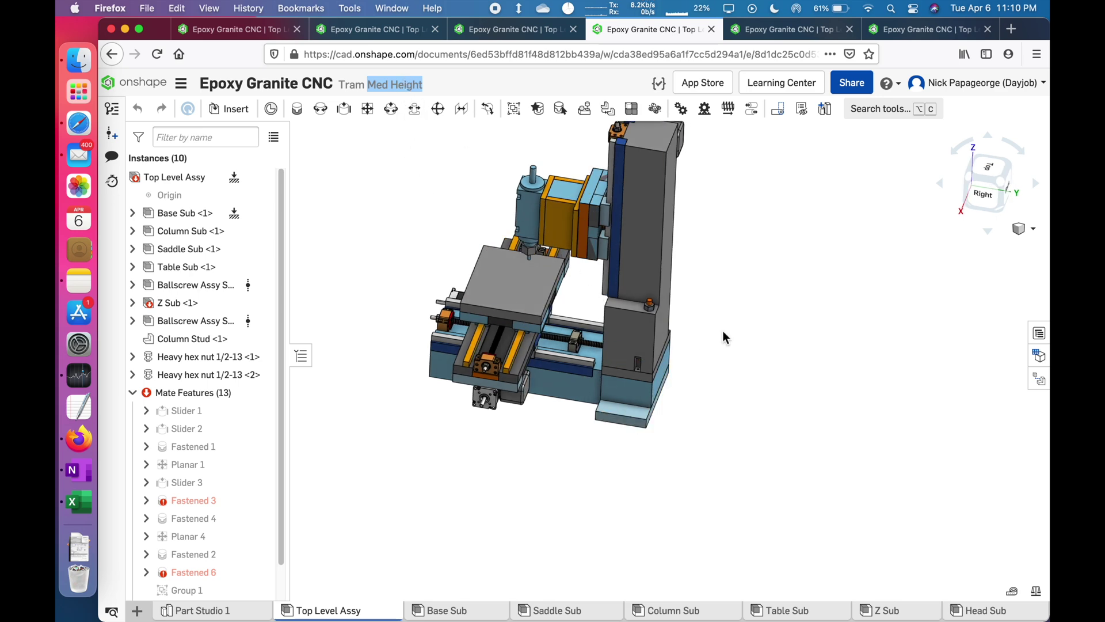
key("ctrl+Tab")
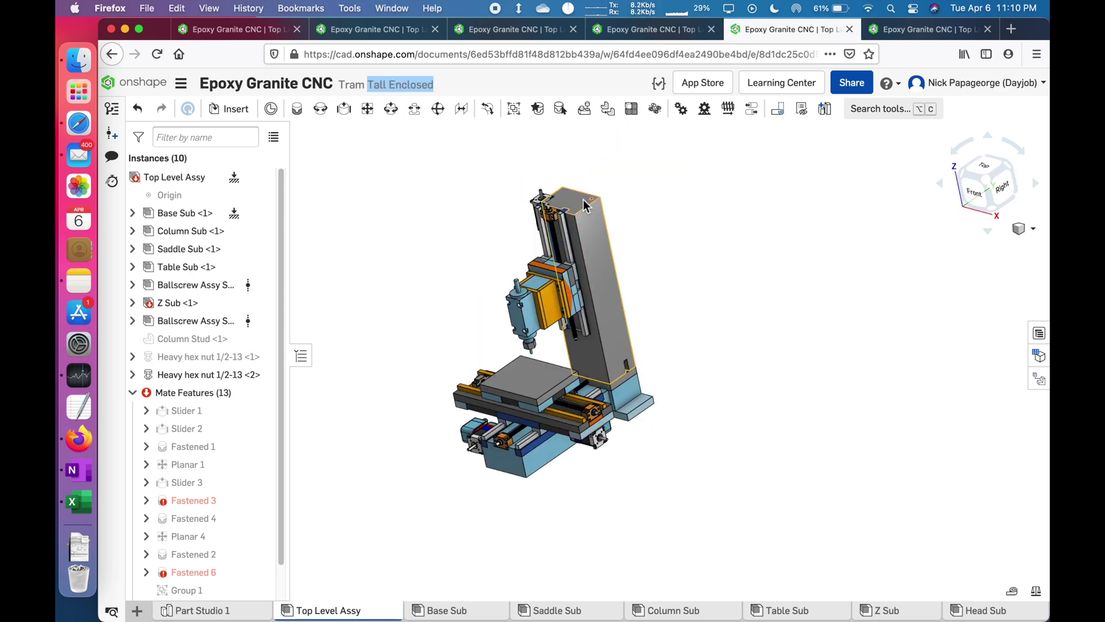
left_click(903, 29)
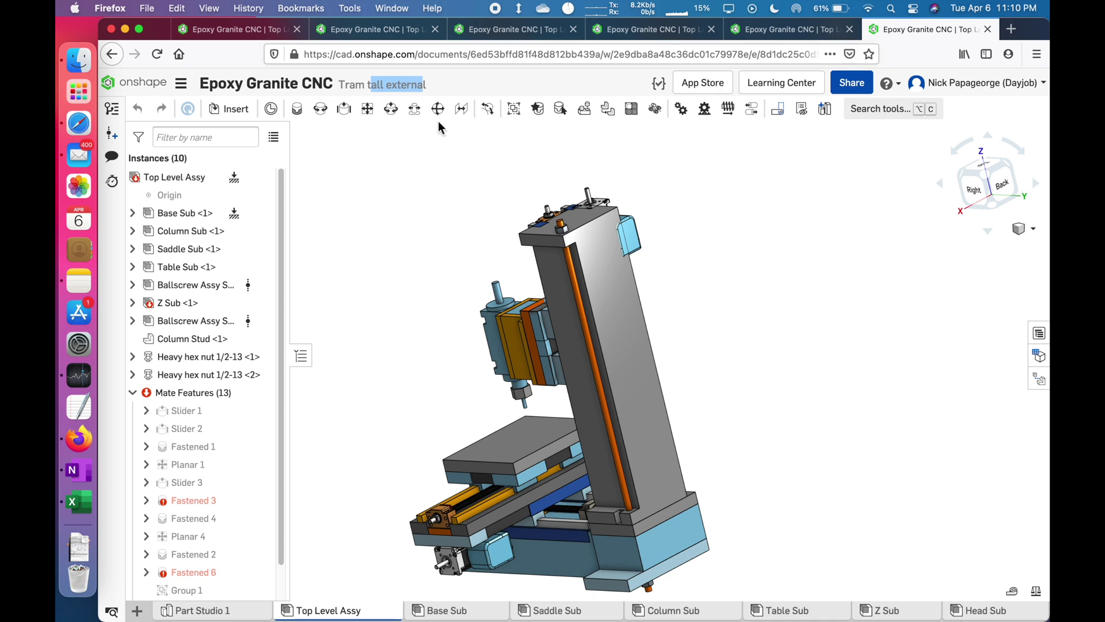
right_click_drag(562, 264, 568, 269)
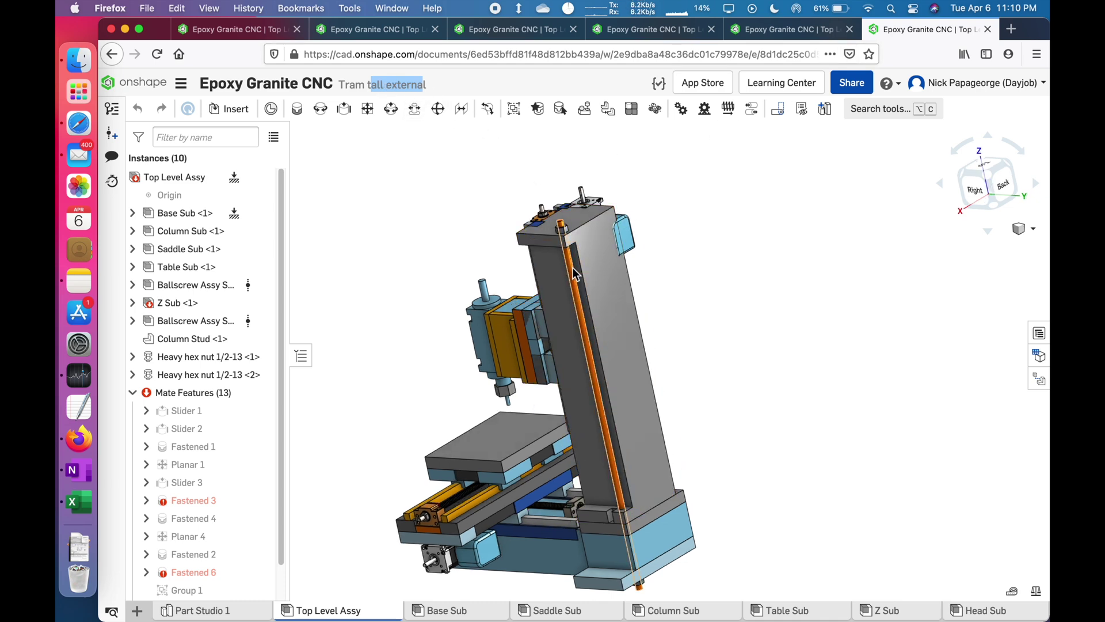